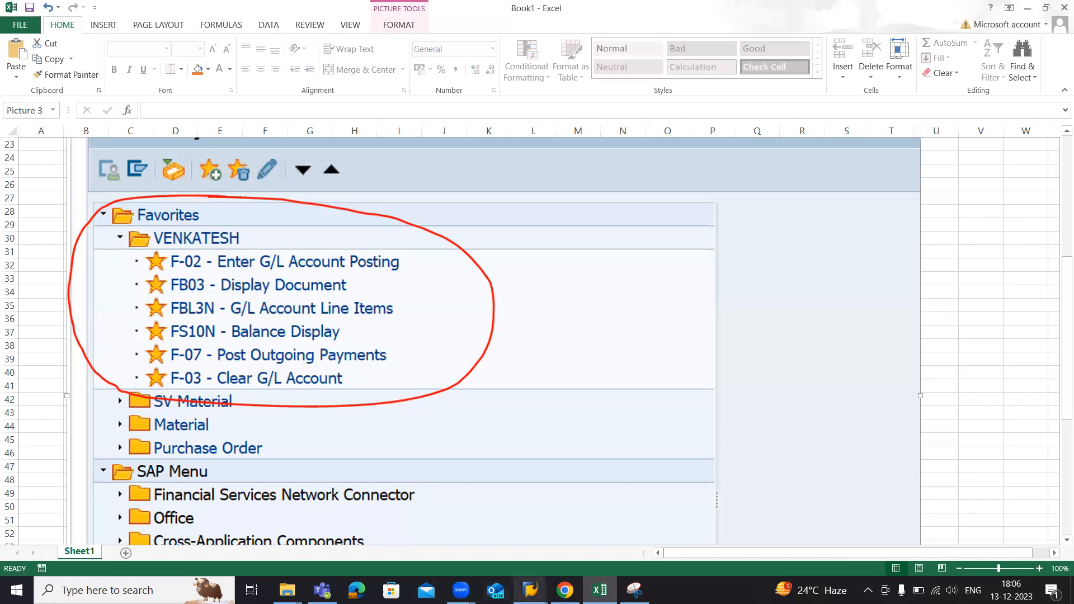
- Switch to the open SAP Easy Access window
left_click(530, 590)
left_click(575, 531)
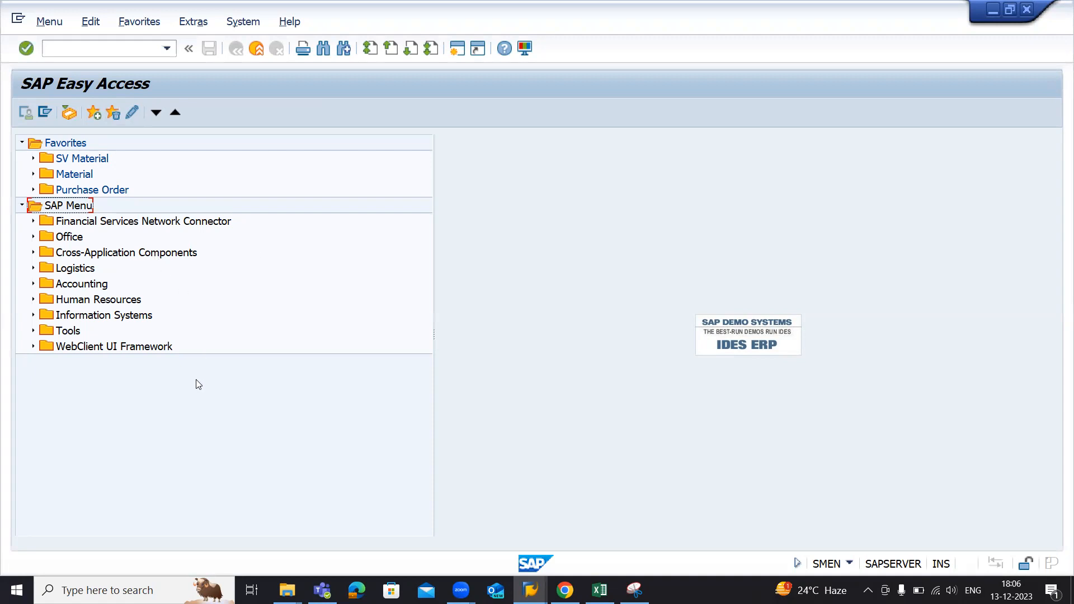
left_click(77, 145)
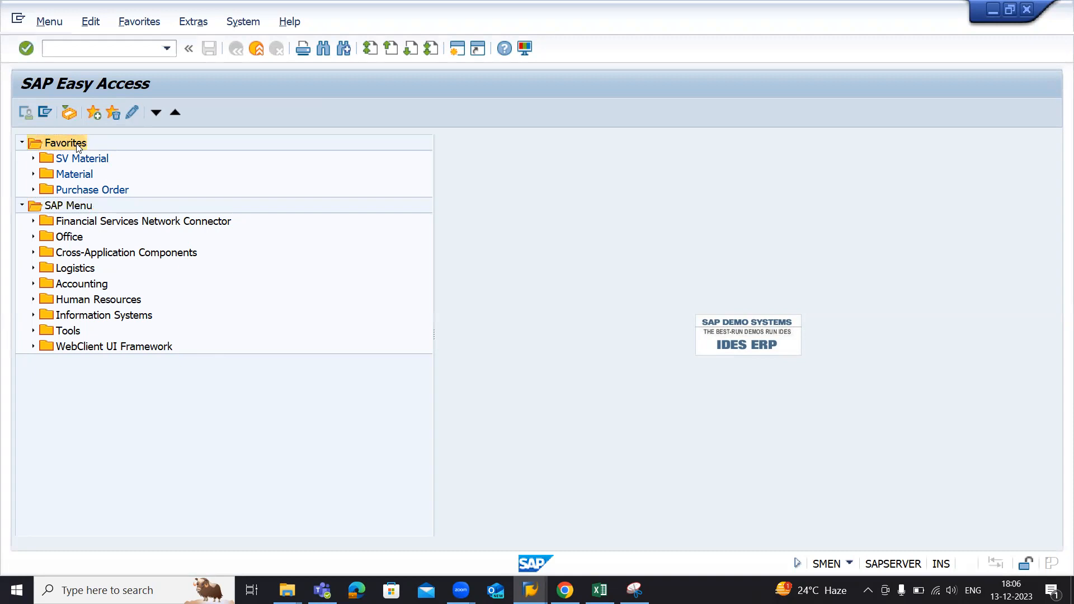
right_click(77, 145)
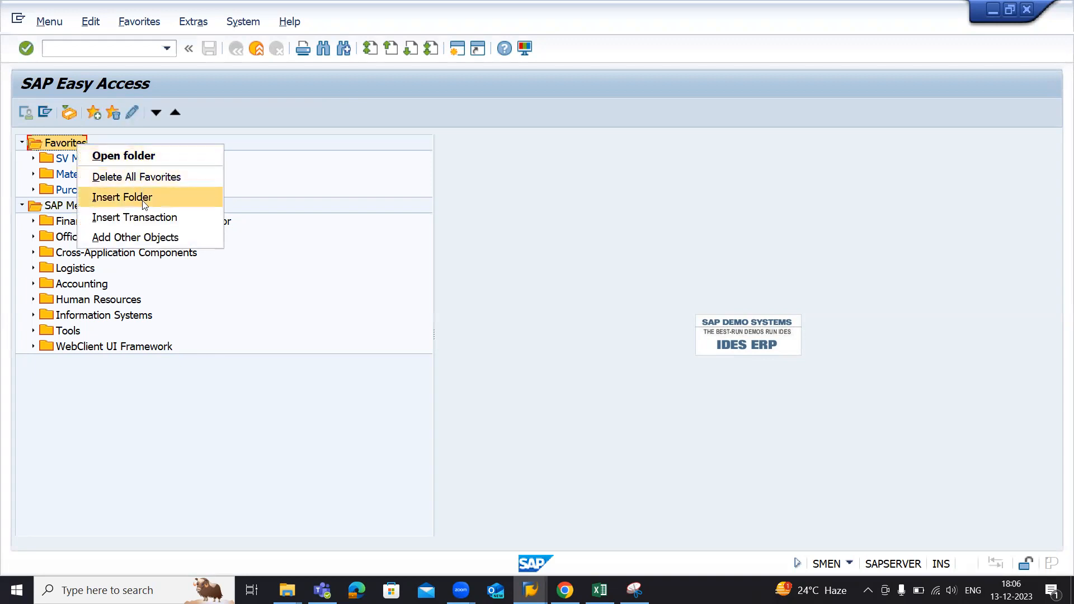
left_click(103, 391)
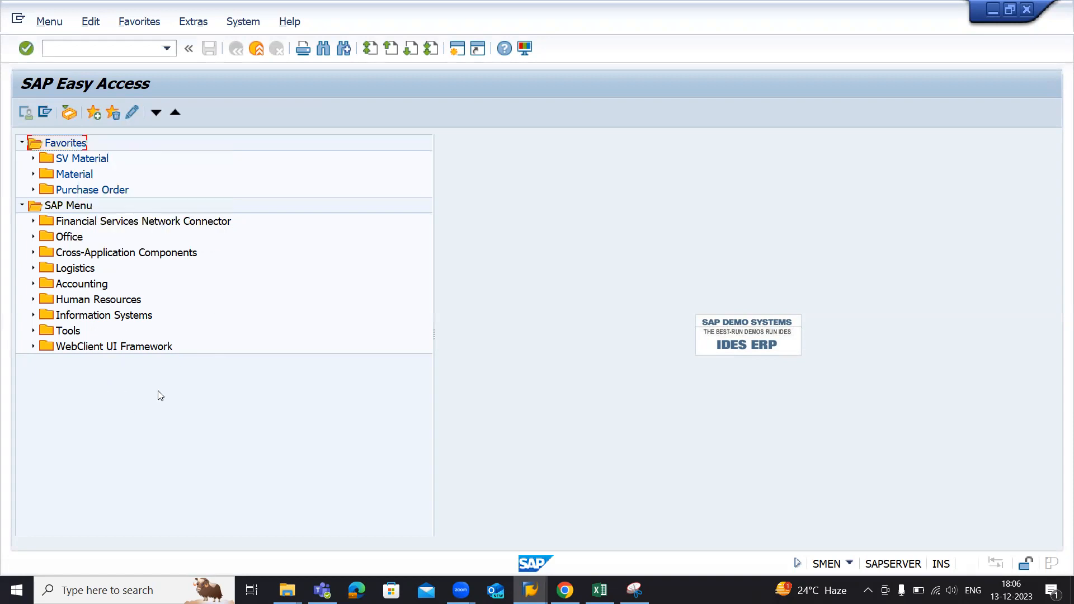
left_click(146, 25)
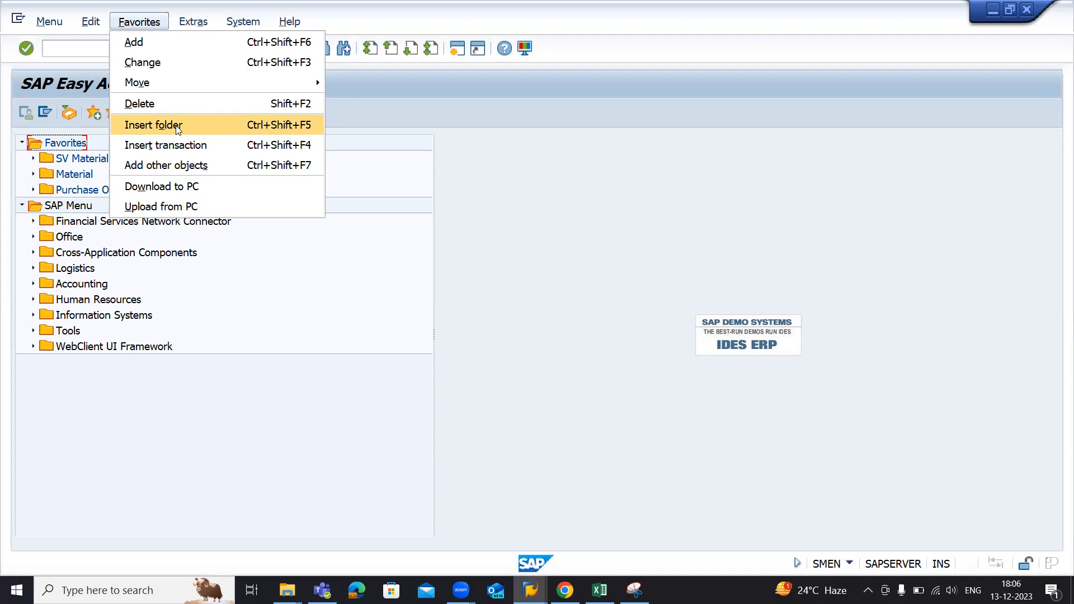
left_click(108, 394)
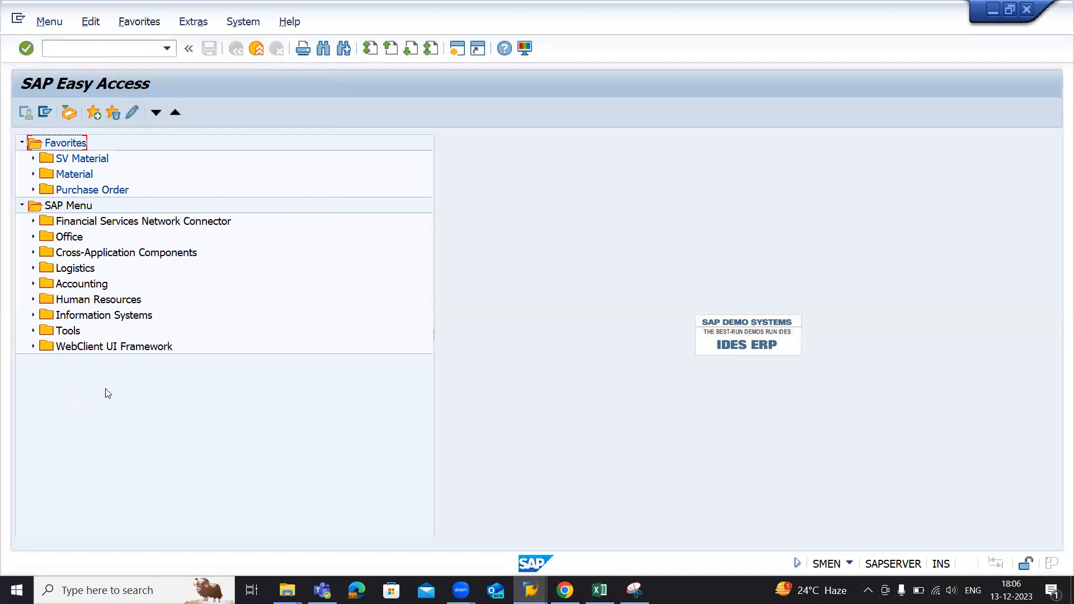
left_click(68, 205)
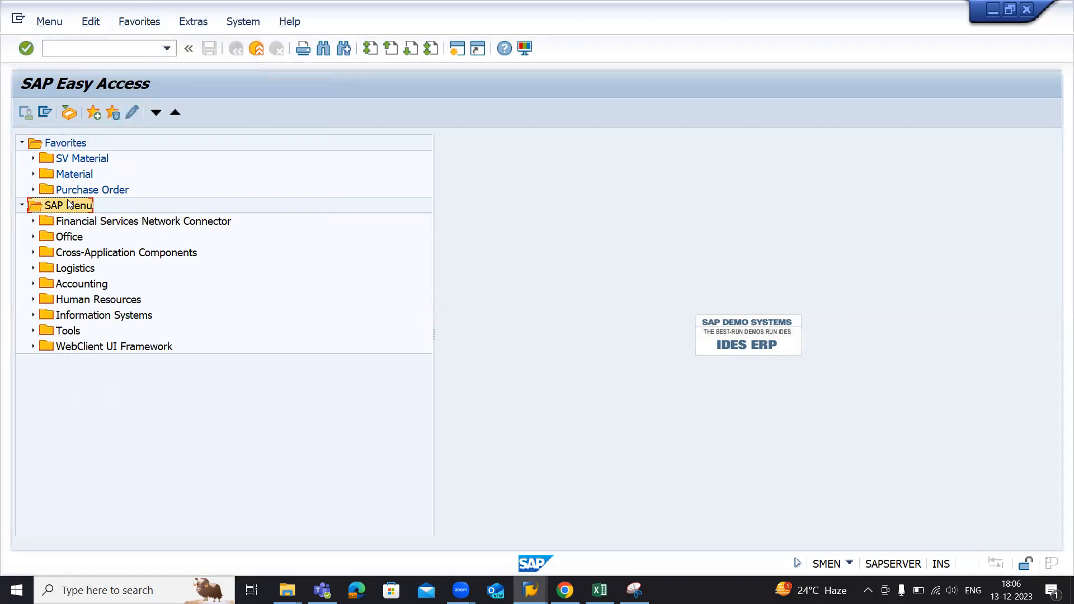
- Insert a new folder directly under Favorites, named with the owner's first name in capitals
left_click(70, 144)
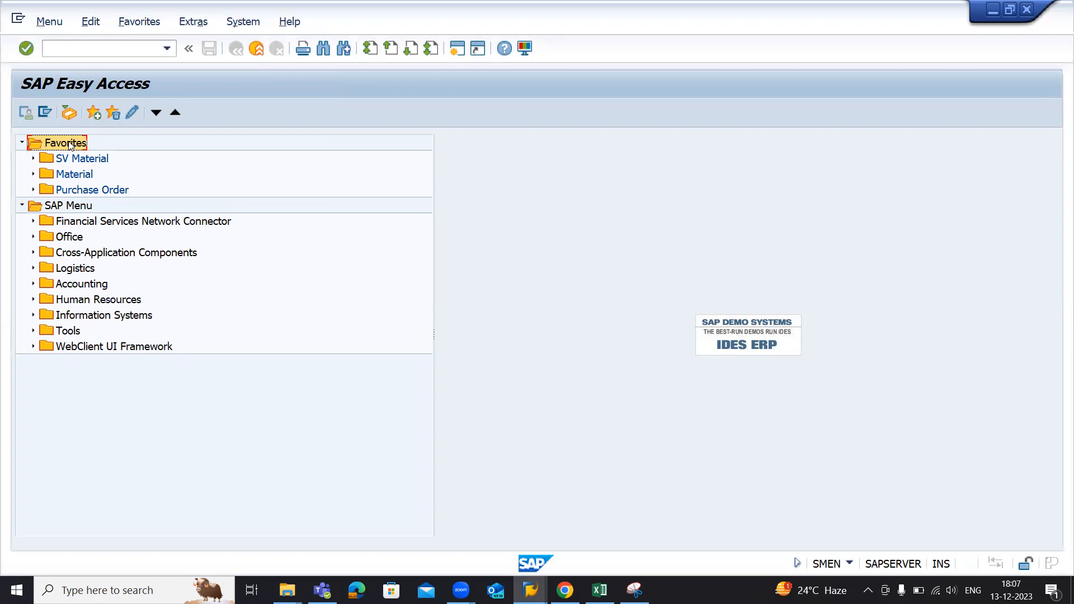
right_click(69, 145)
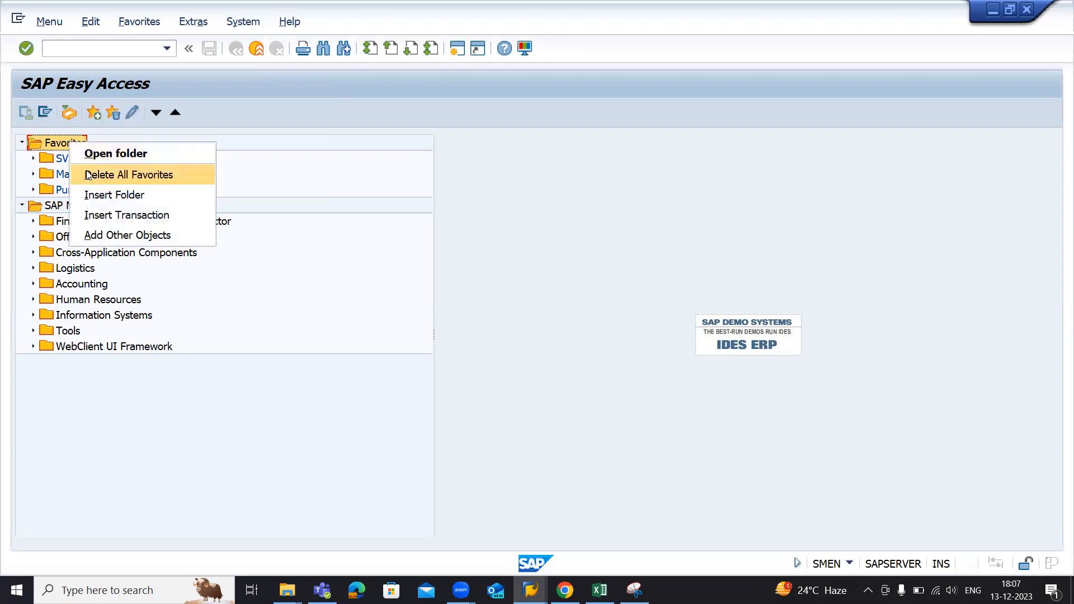
left_click(91, 196)
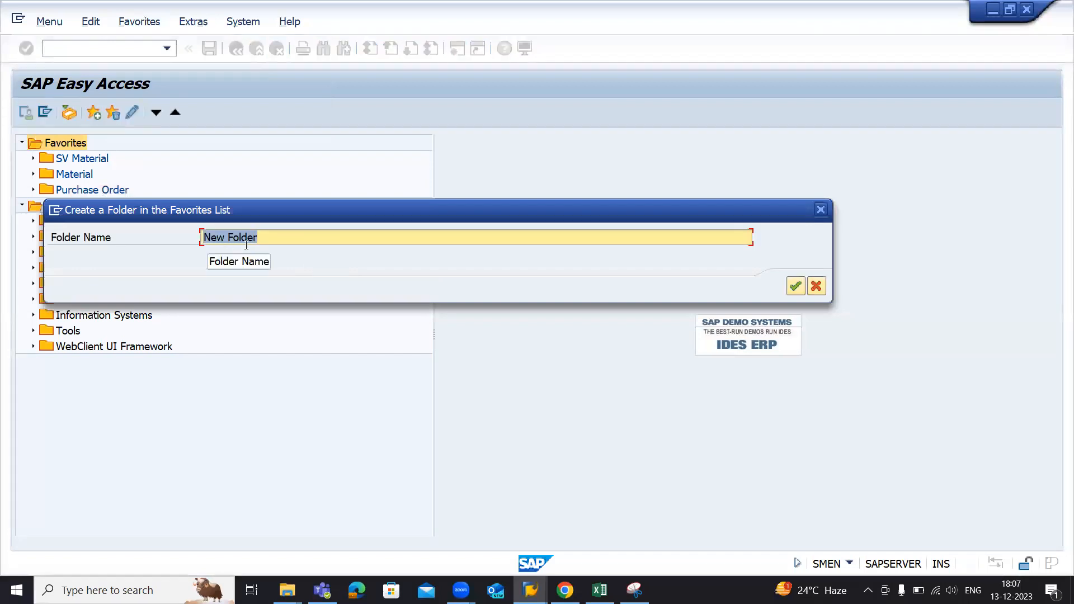
type("VENKATES")
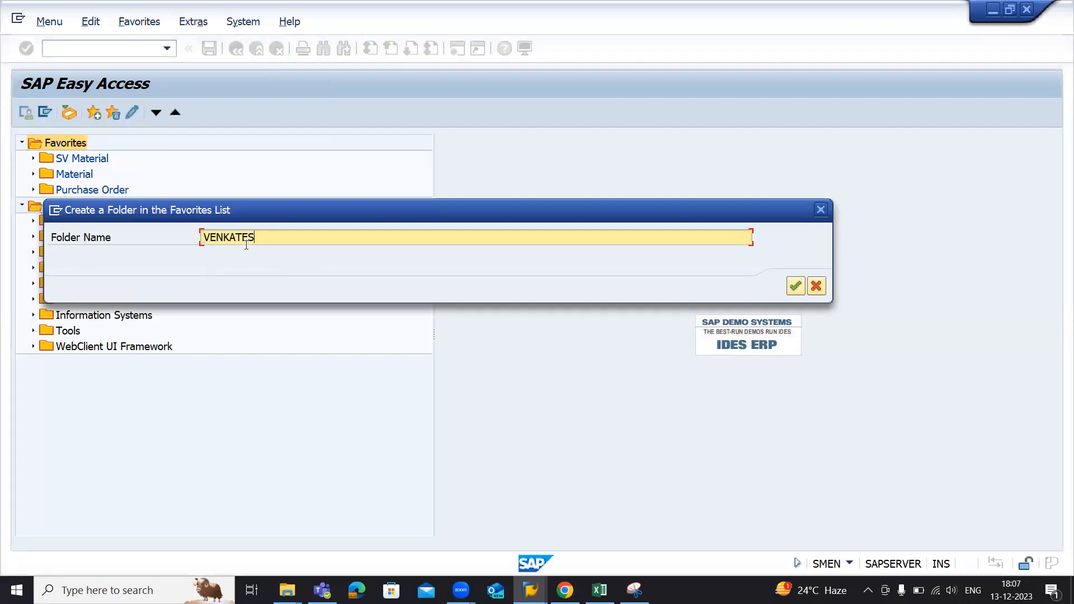
type("H")
left_click(799, 287)
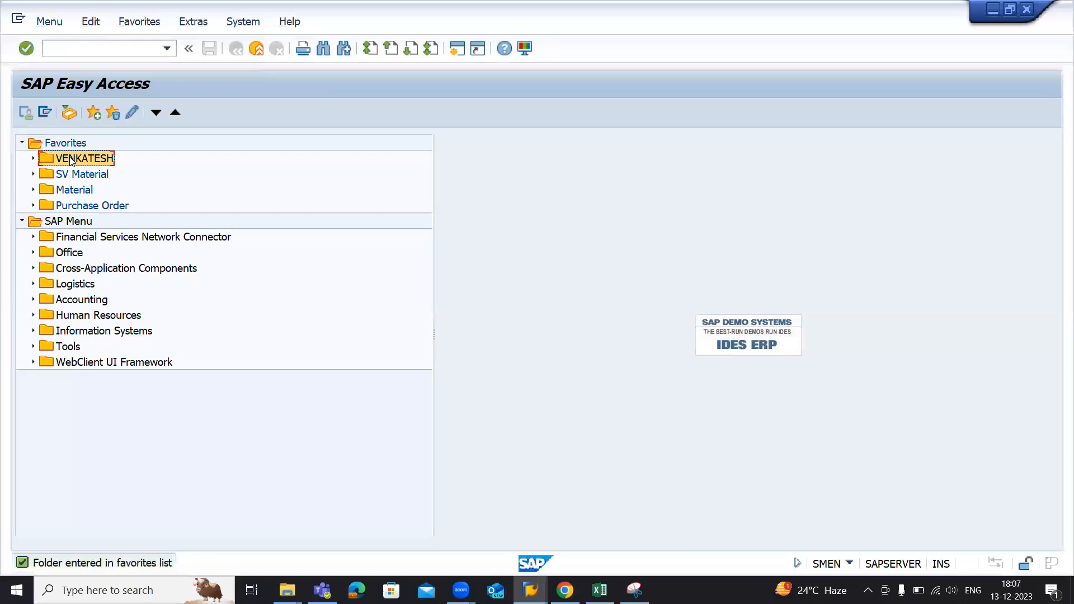
- Insert a second folder under Favorites, named with the owner's nickname in capitals
left_click(66, 144)
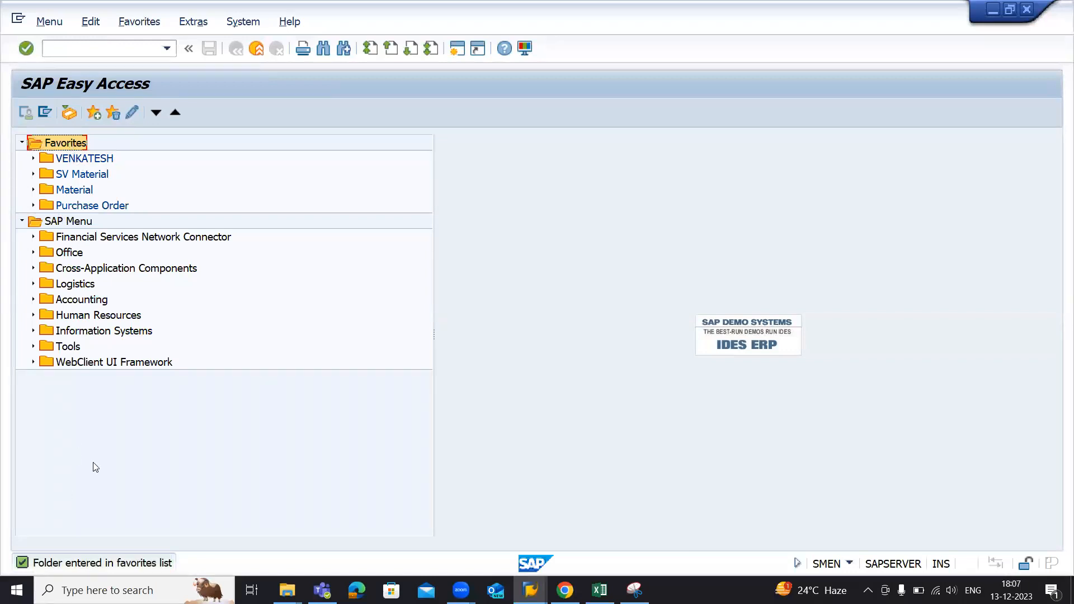
left_click(139, 21)
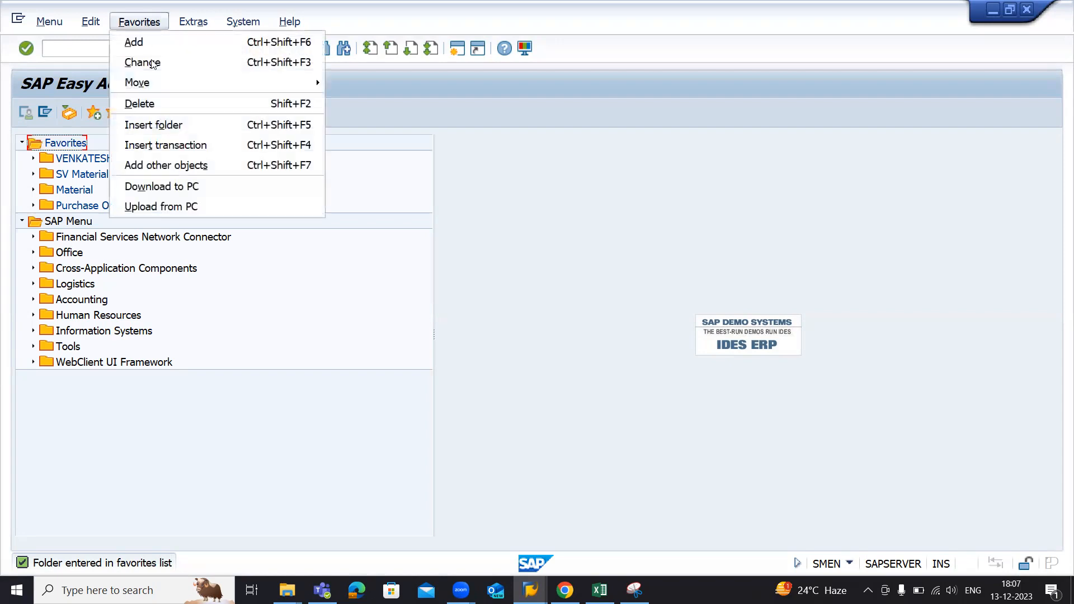
left_click(160, 125)
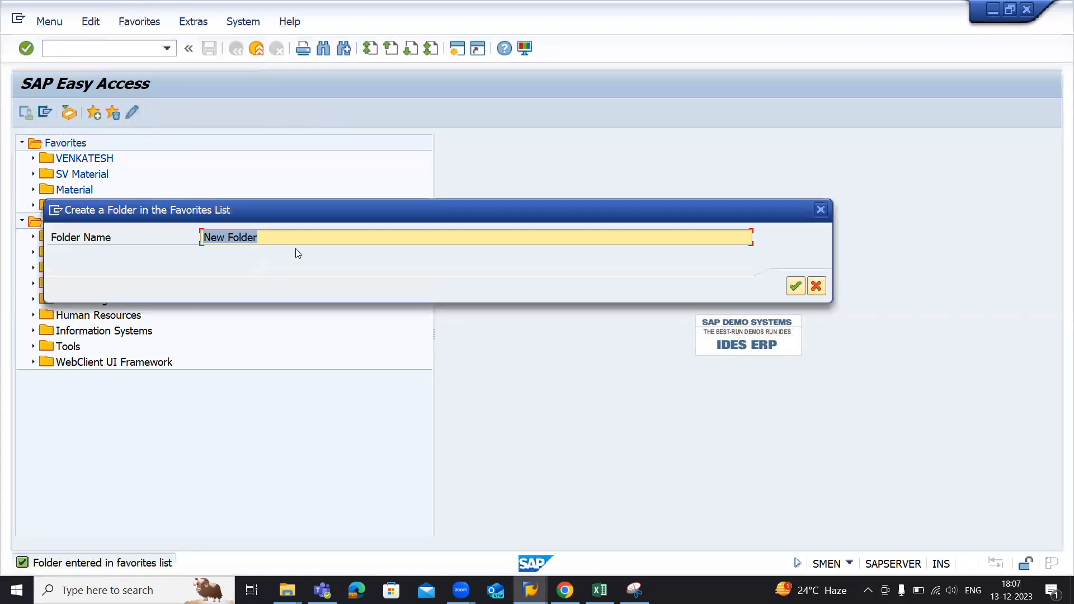
type("VEN")
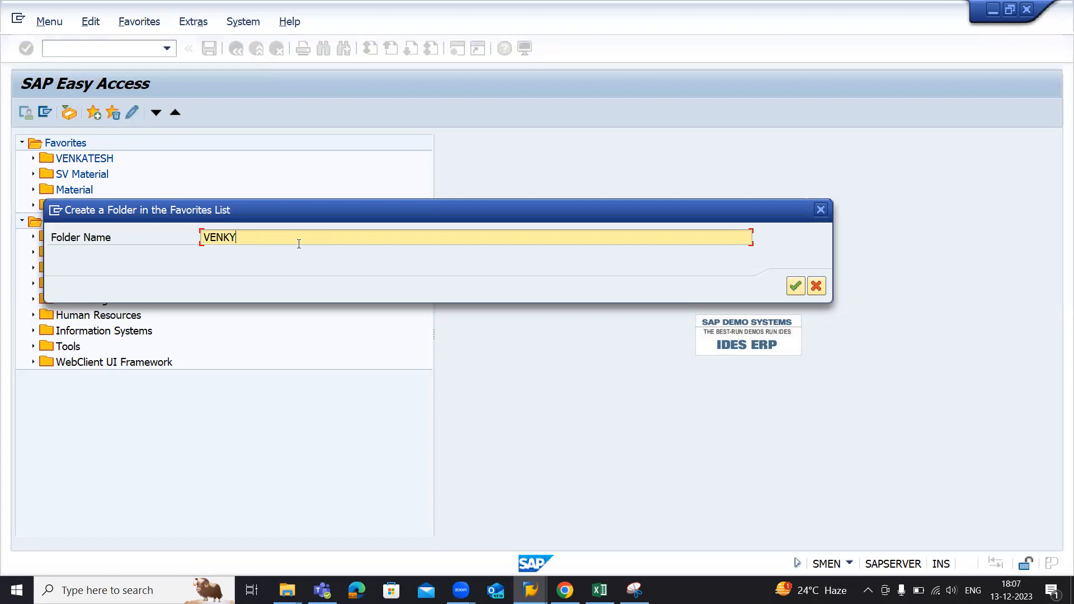
type("KY")
key("Return")
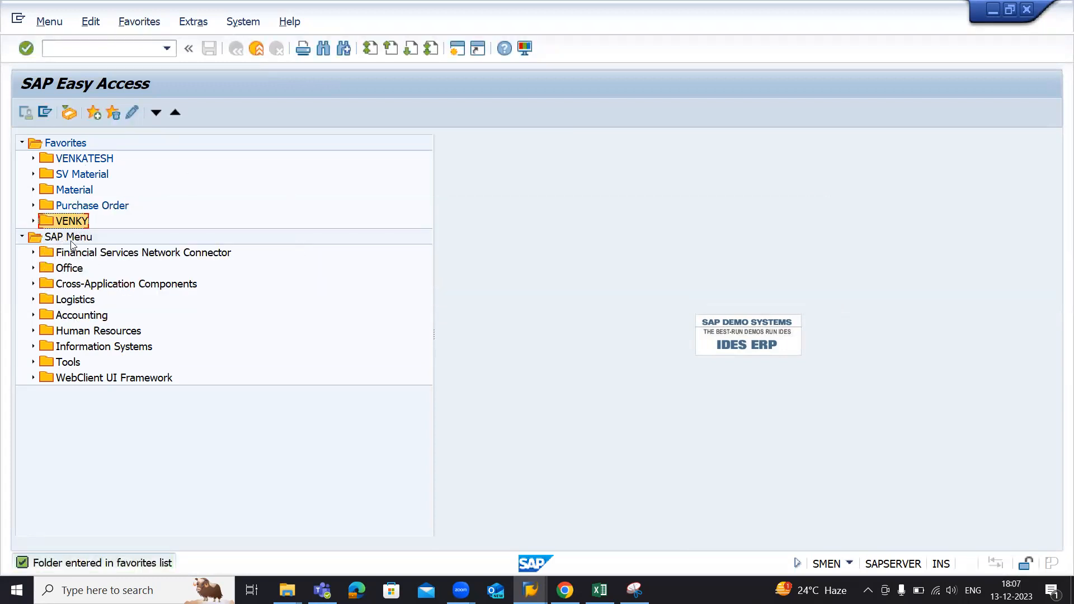
left_click(69, 237)
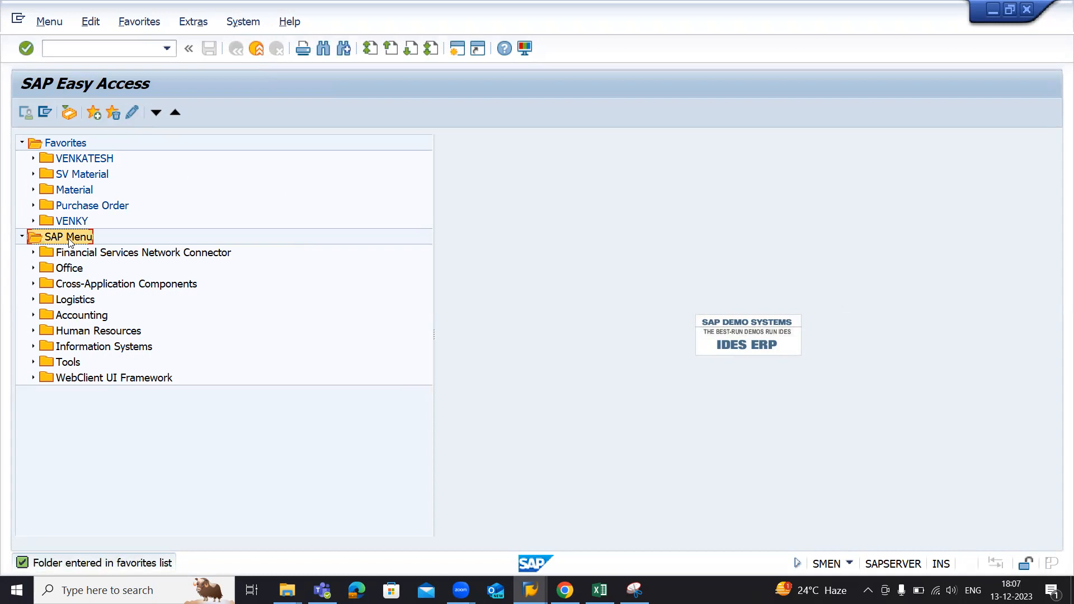
right_click(65, 237)
left_click(53, 234)
right_click(53, 231)
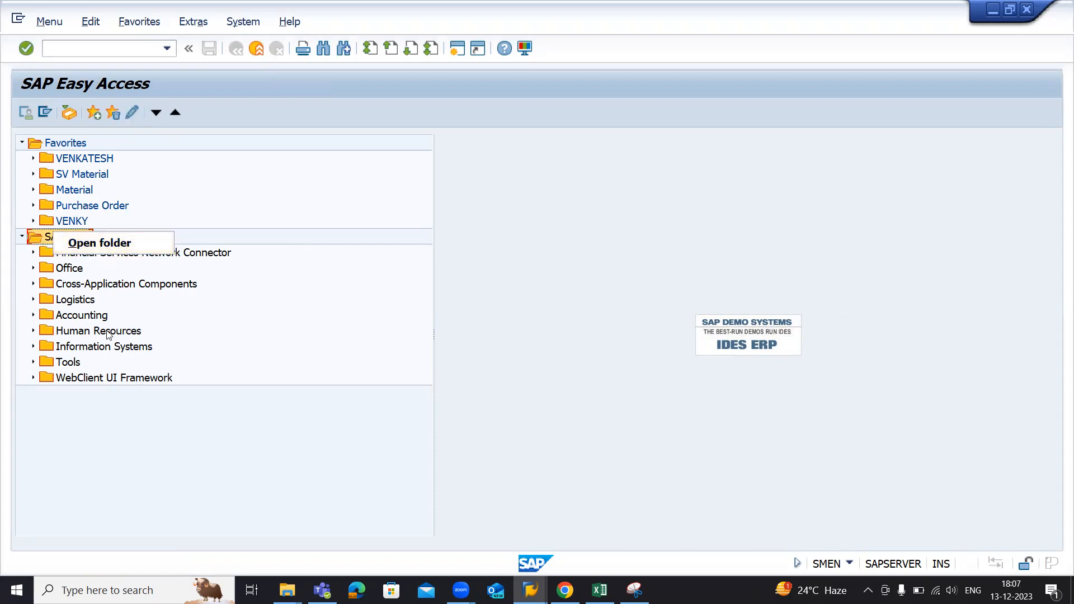
left_click(101, 411)
- Delete the nickname folder below Purchase Order from the Favorites list
left_click(57, 222)
right_click(56, 222)
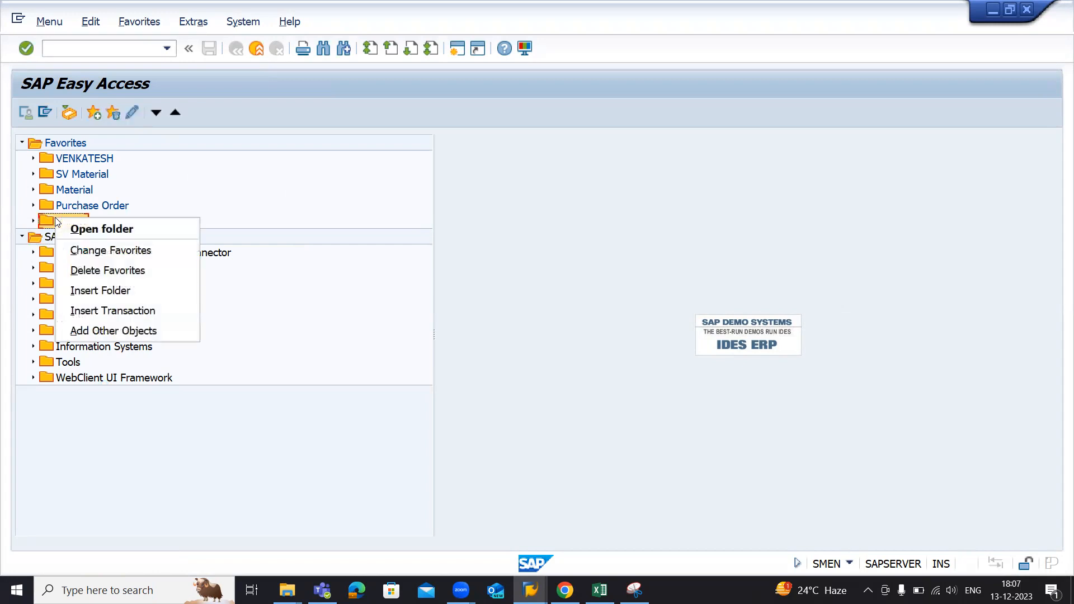
left_click(81, 271)
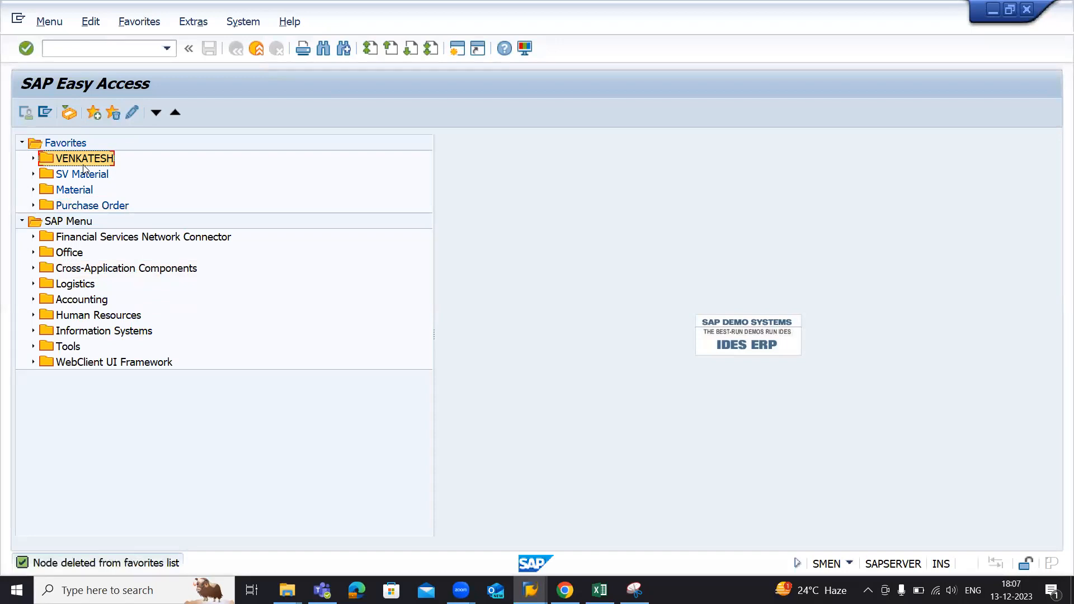
- Expand the folder with the owner's first name in Favorites and insert transaction F-02 into it
left_click(34, 158)
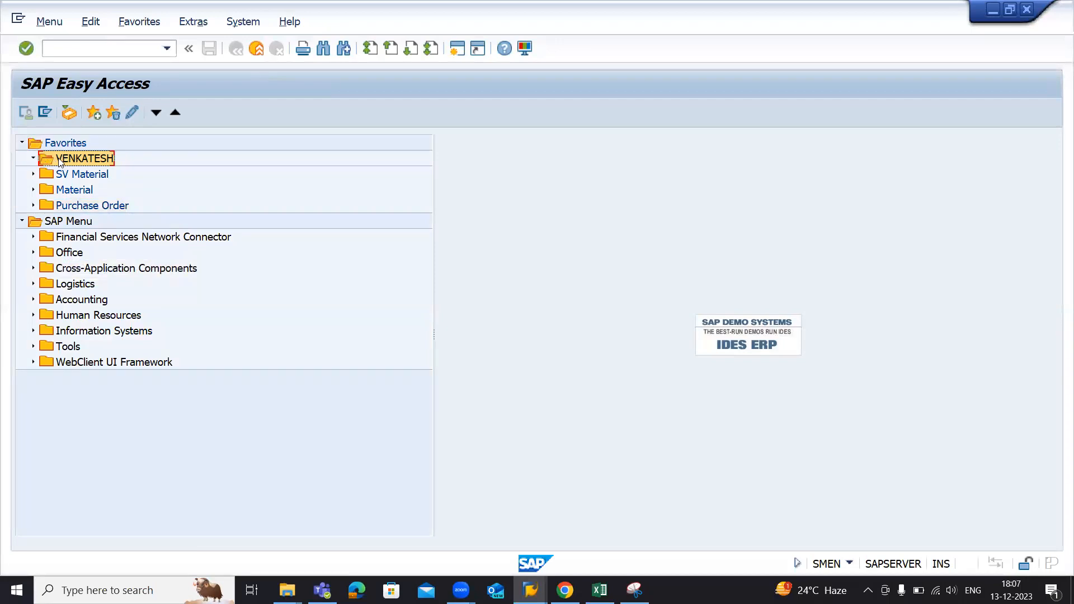
left_click(140, 21)
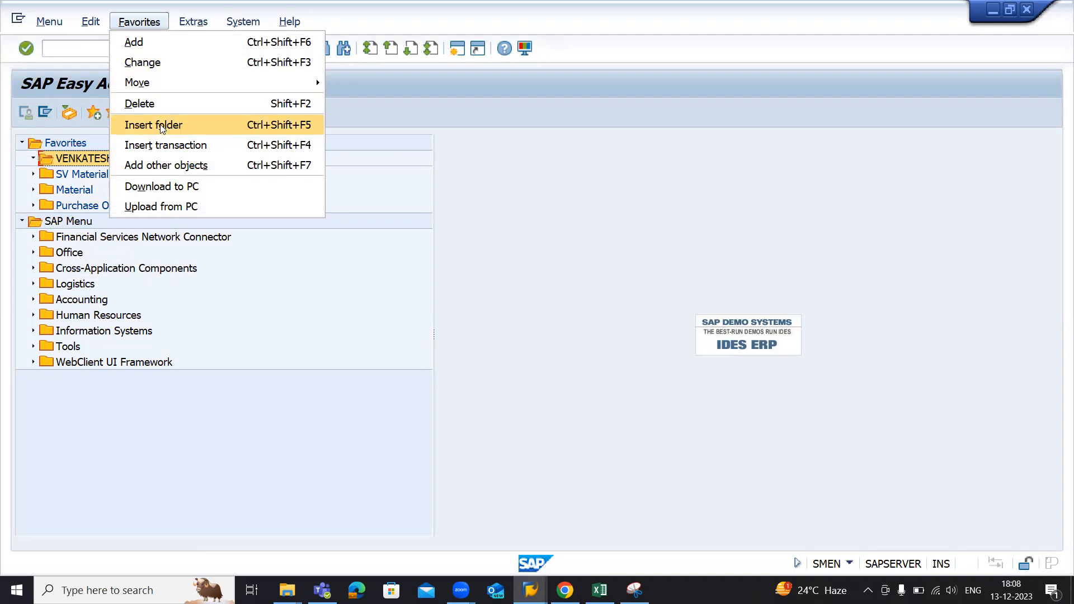
left_click(162, 146)
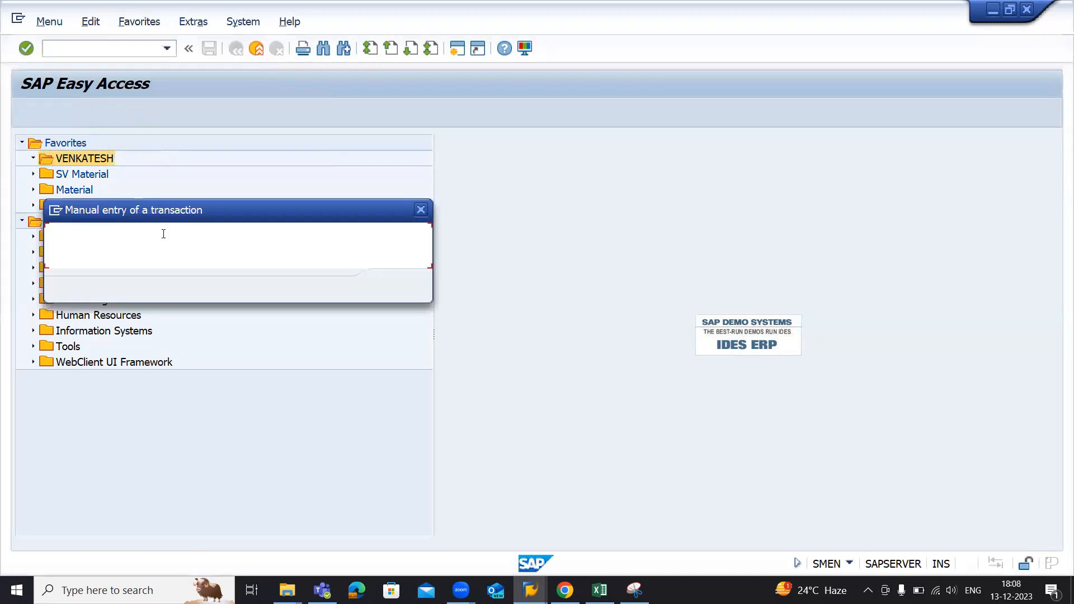
type("F-02")
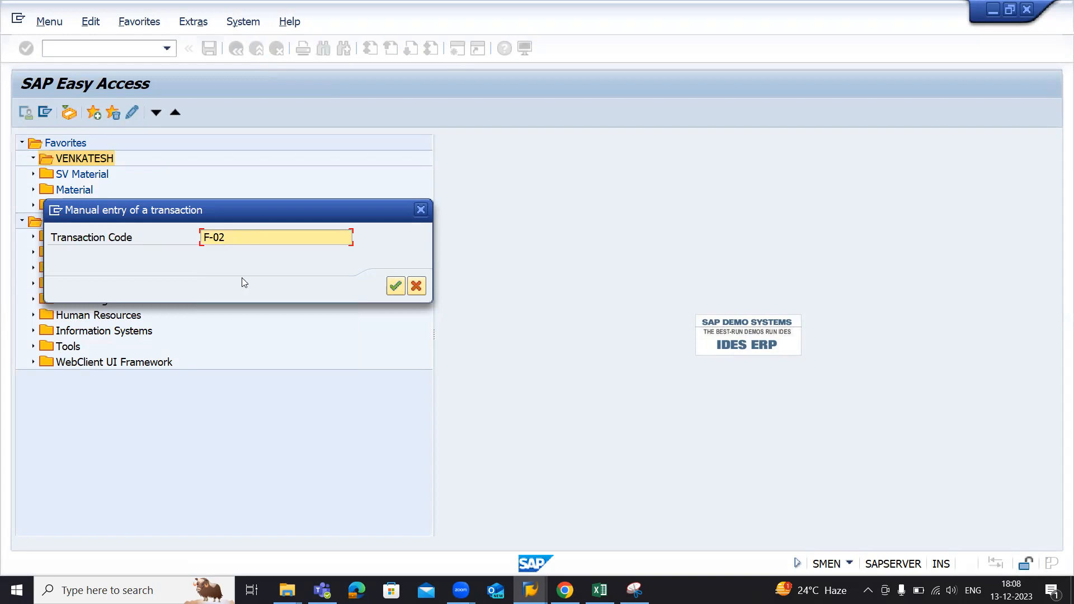
left_click(396, 286)
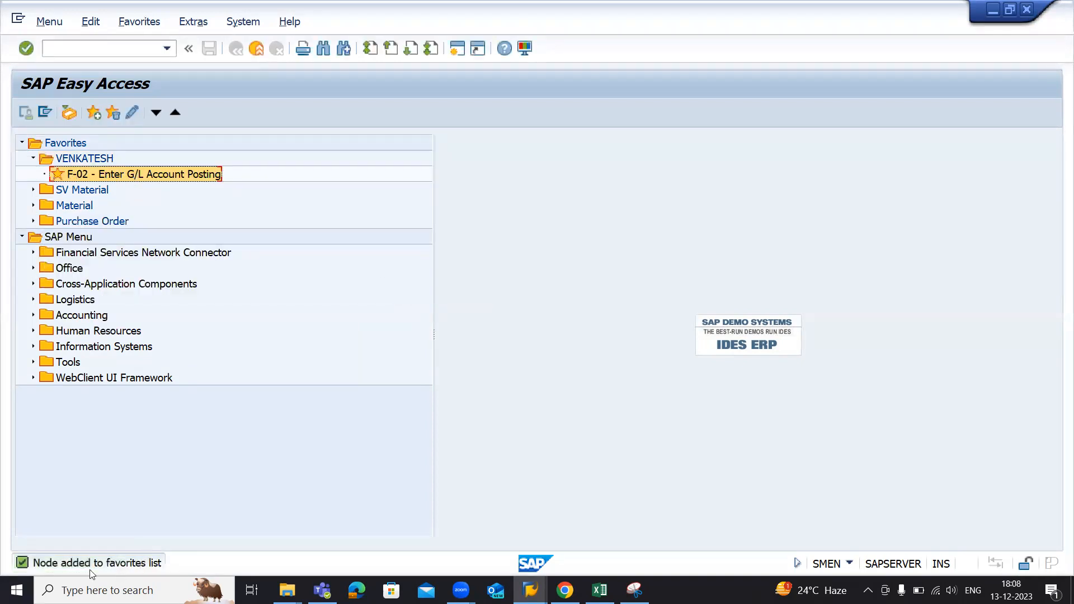
- Insert transaction FB50 into the same personal Favorites folder, after F-02
left_click(137, 21)
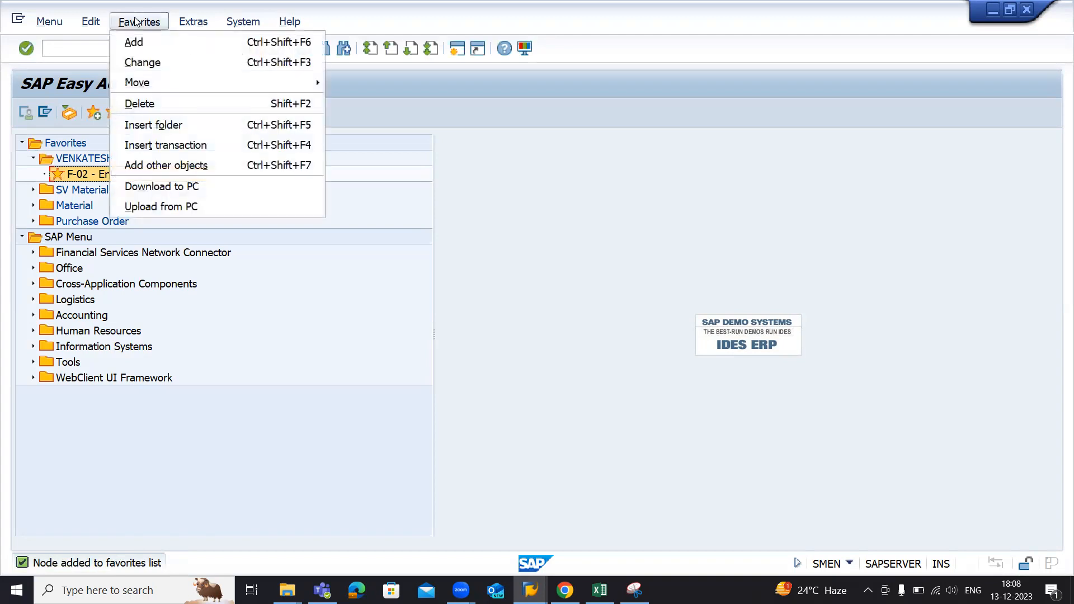
left_click(161, 145)
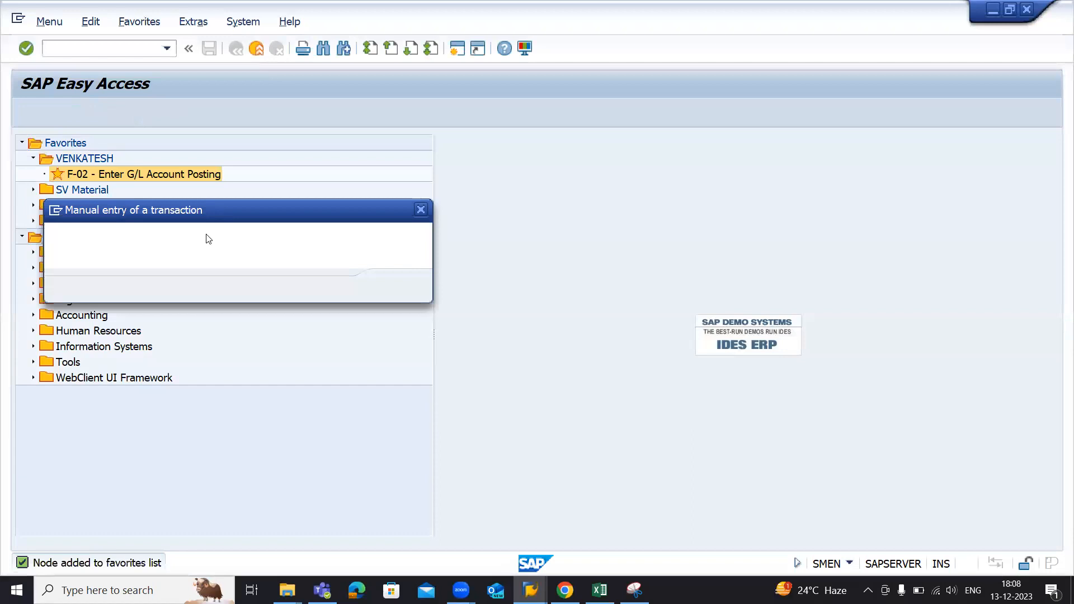
type("FB50")
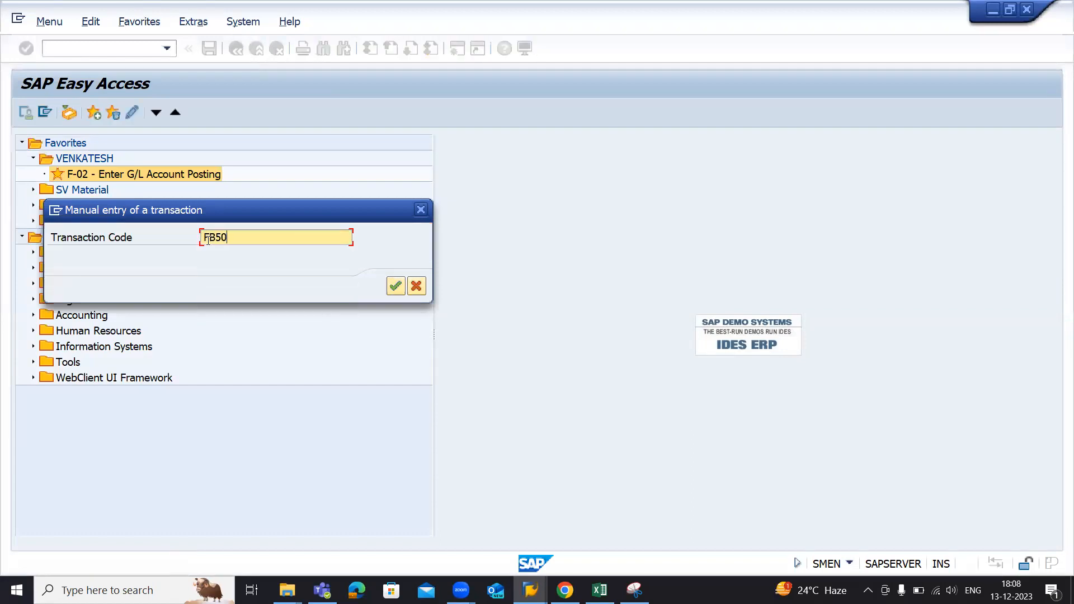
left_click(396, 286)
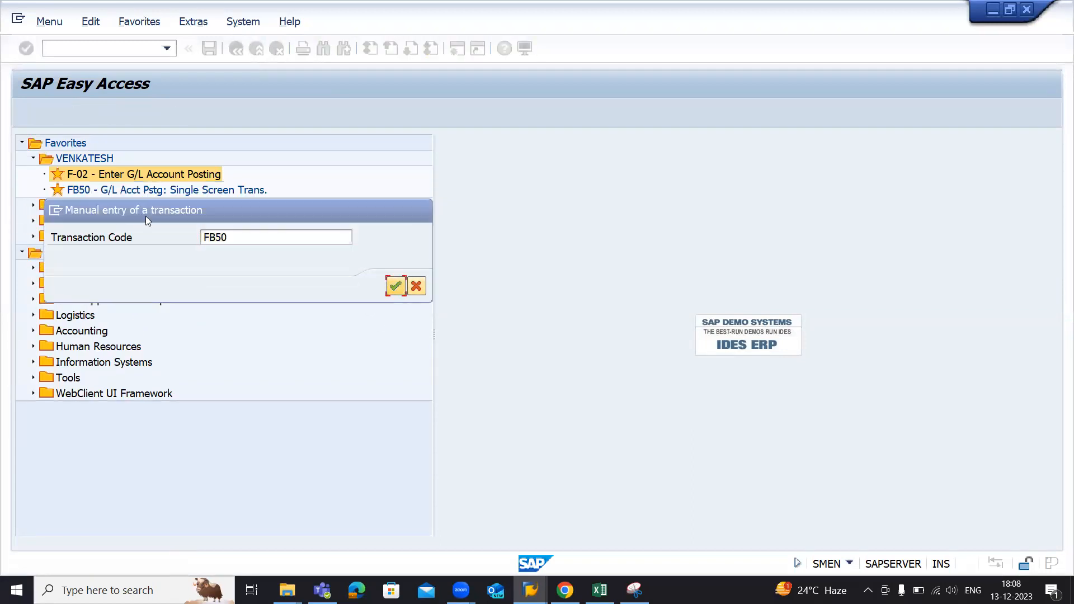
- Insert transaction FB03 into the personal Favorites folder, after FB50
left_click(139, 23)
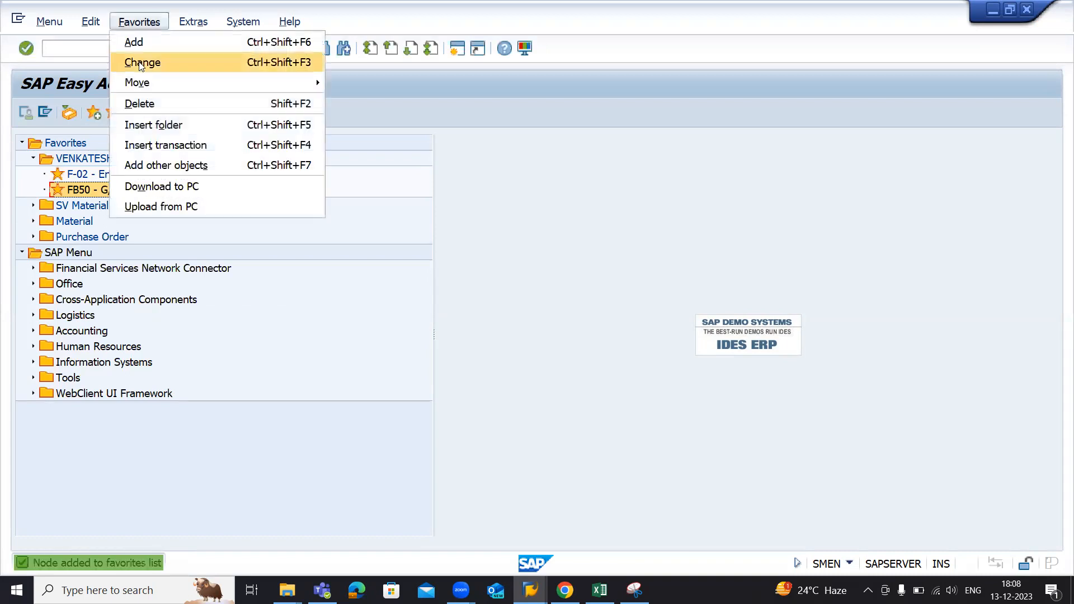
left_click(165, 146)
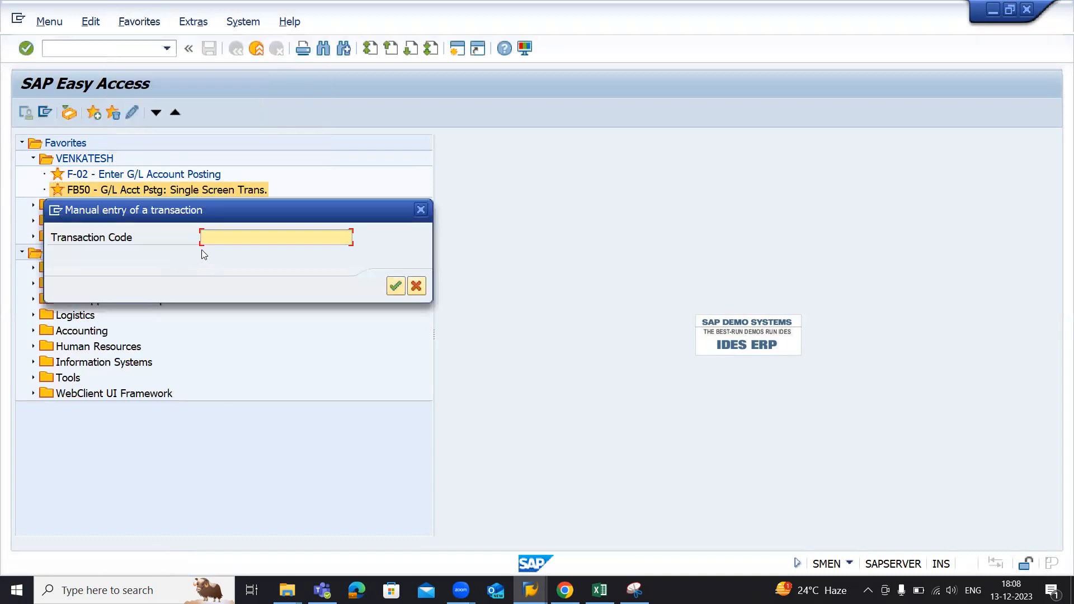
type("FB03")
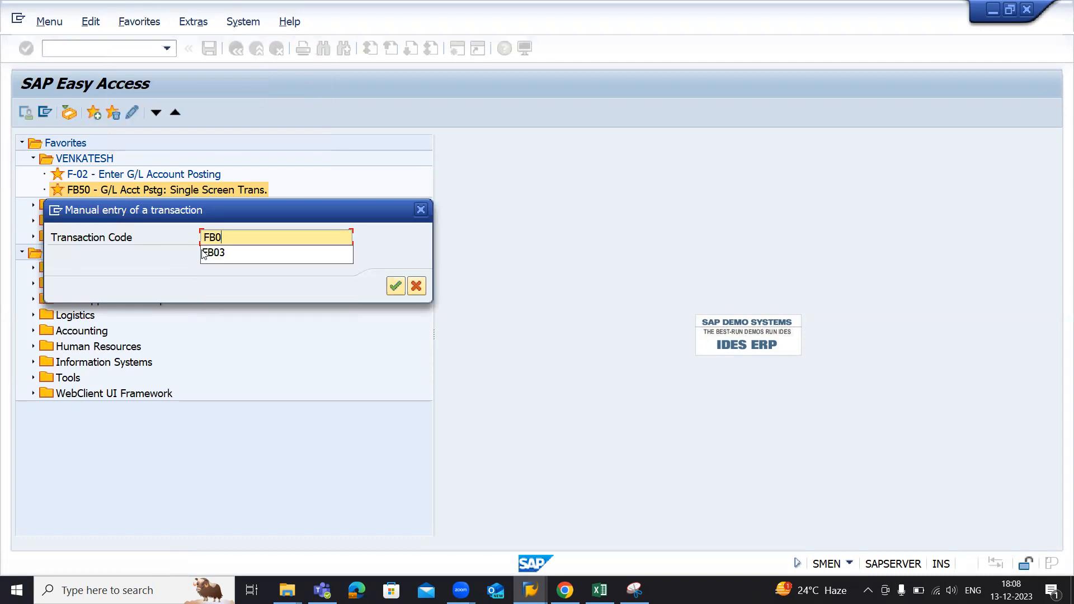
left_click(397, 286)
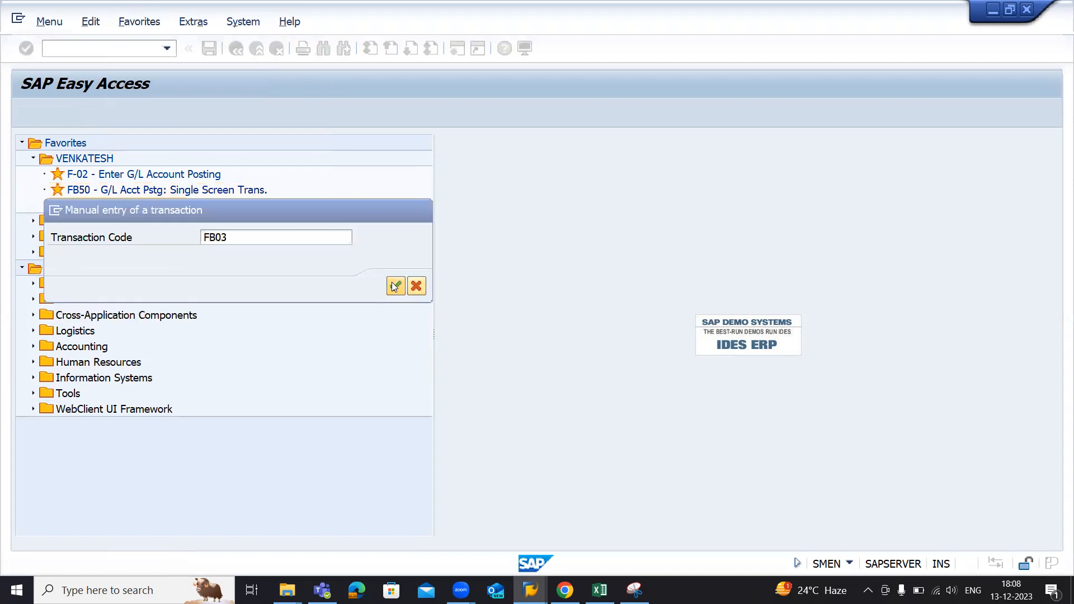
- Insert transaction FS00 into the personal Favorites folder, after FB03
left_click(149, 27)
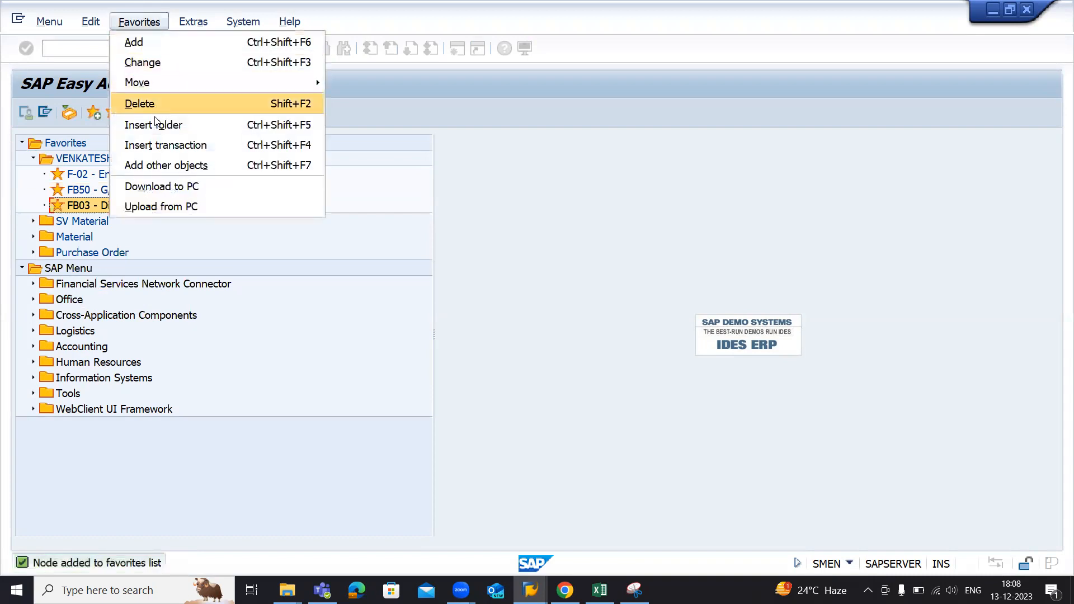
left_click(179, 144)
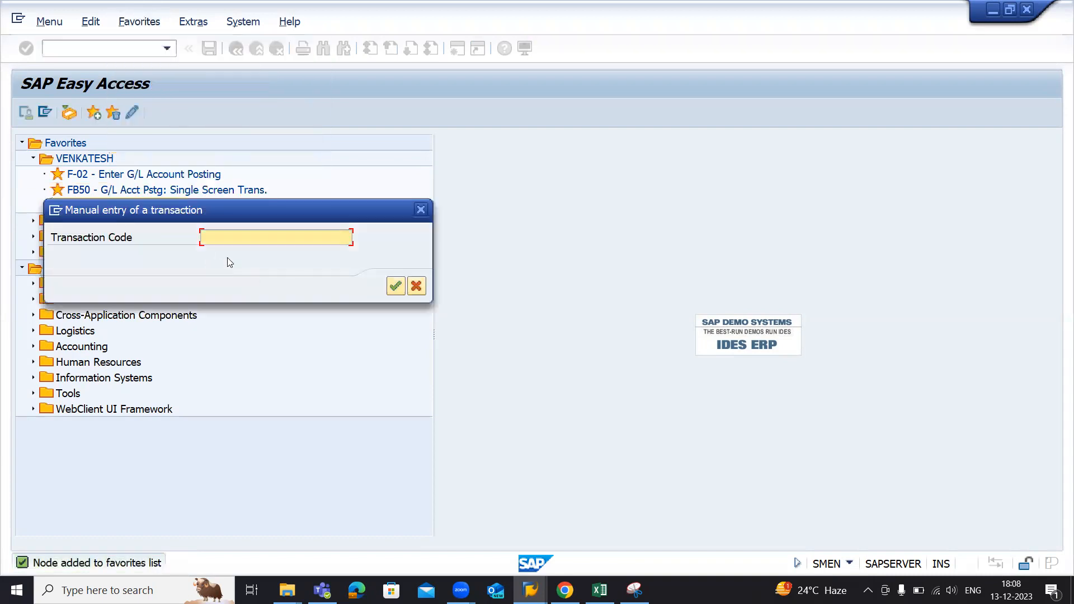
type("FS00")
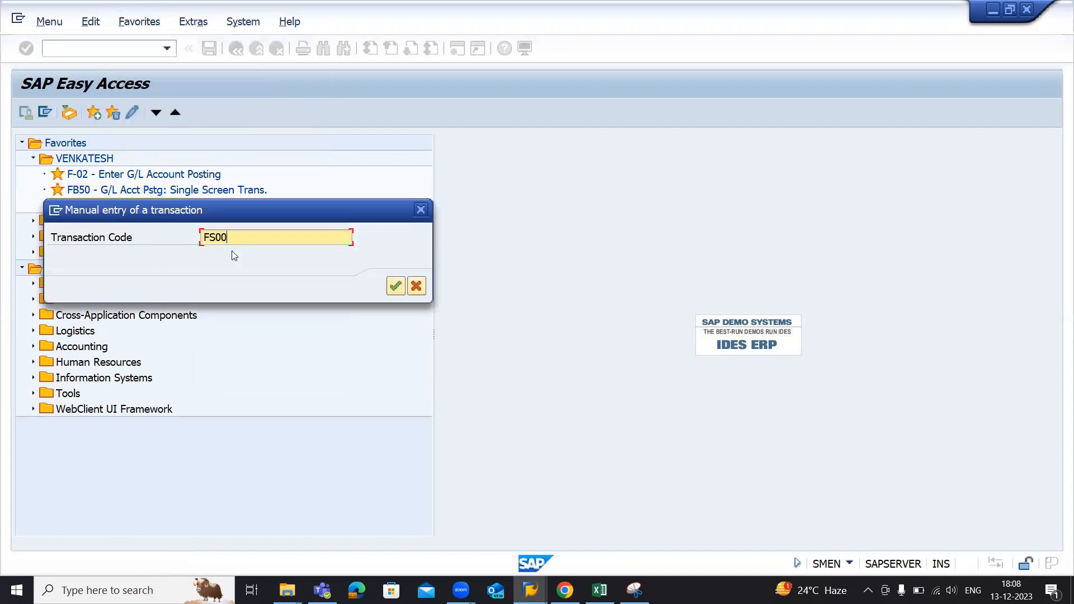
left_click(394, 287)
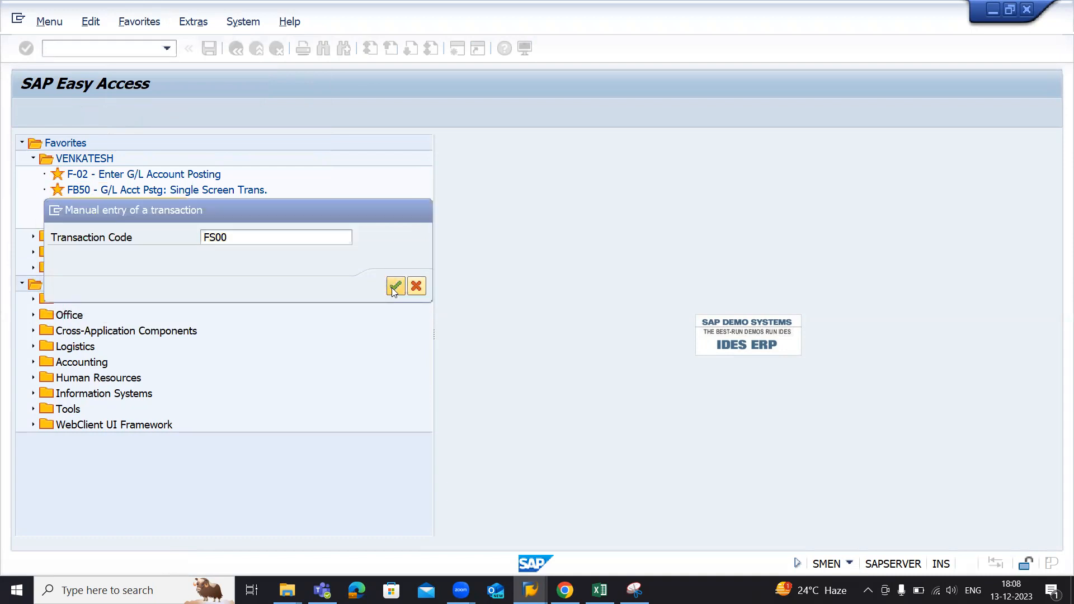
- Insert transaction FBL3N into the personal Favorites folder, after FS00
left_click(140, 22)
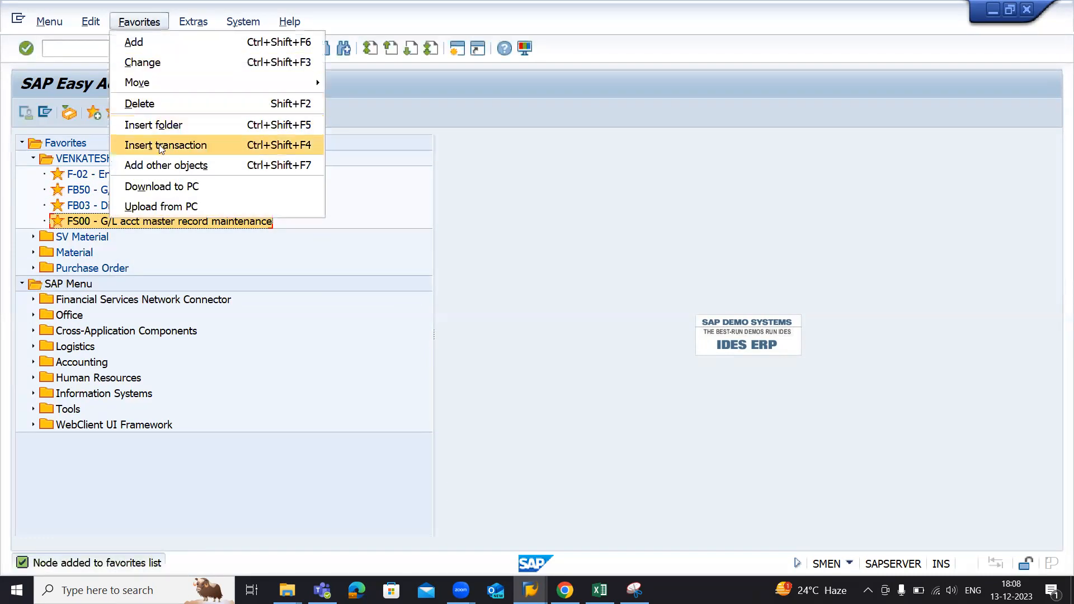
left_click(159, 144)
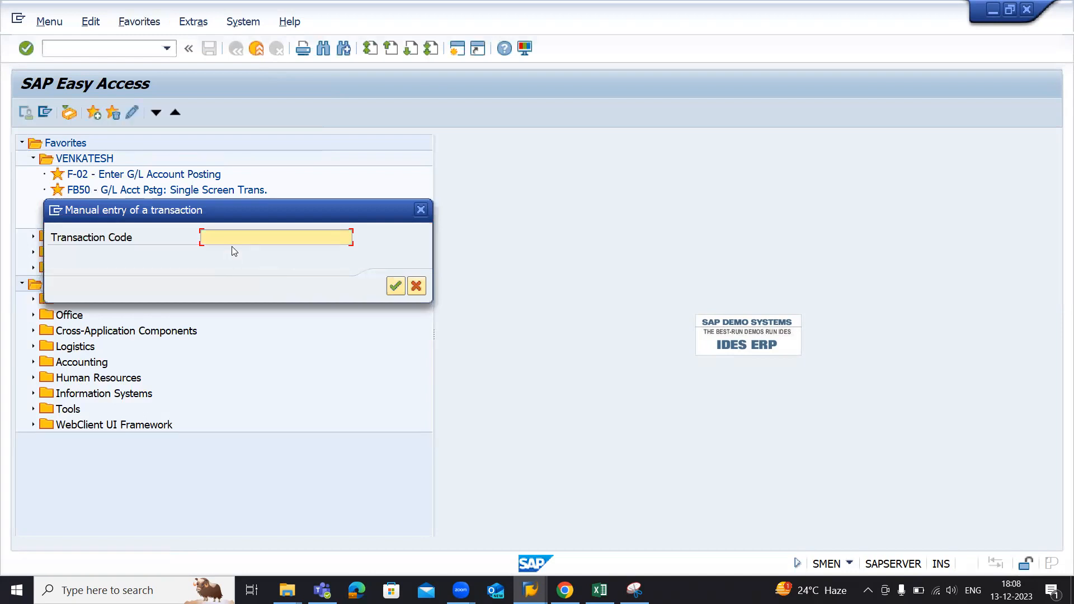
type("FBL3N")
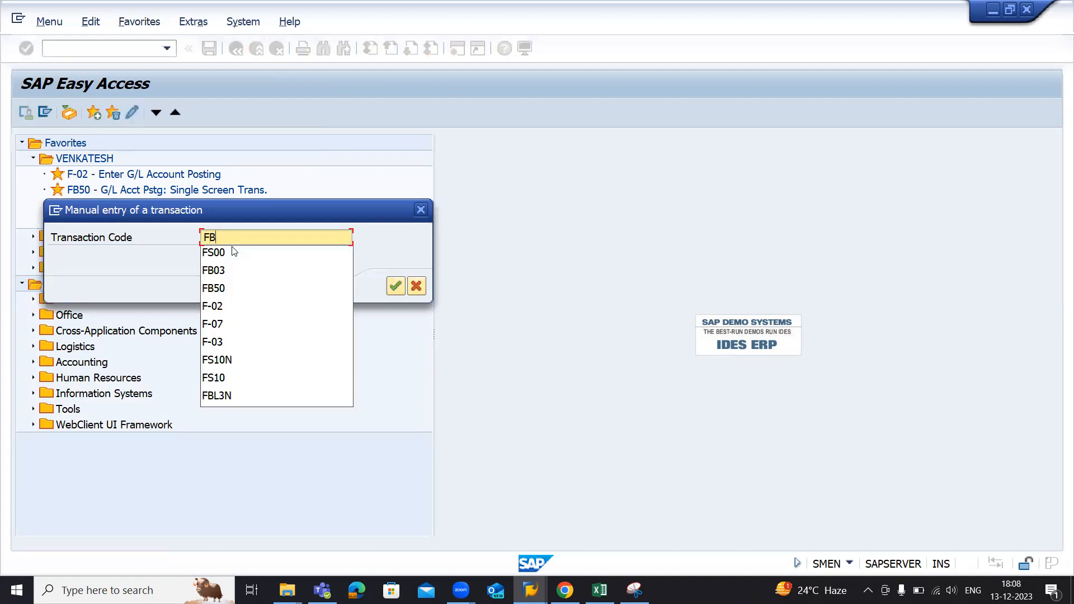
left_click(396, 286)
- Insert transaction FS10N into the personal Favorites folder, after FBL3N
left_click(135, 22)
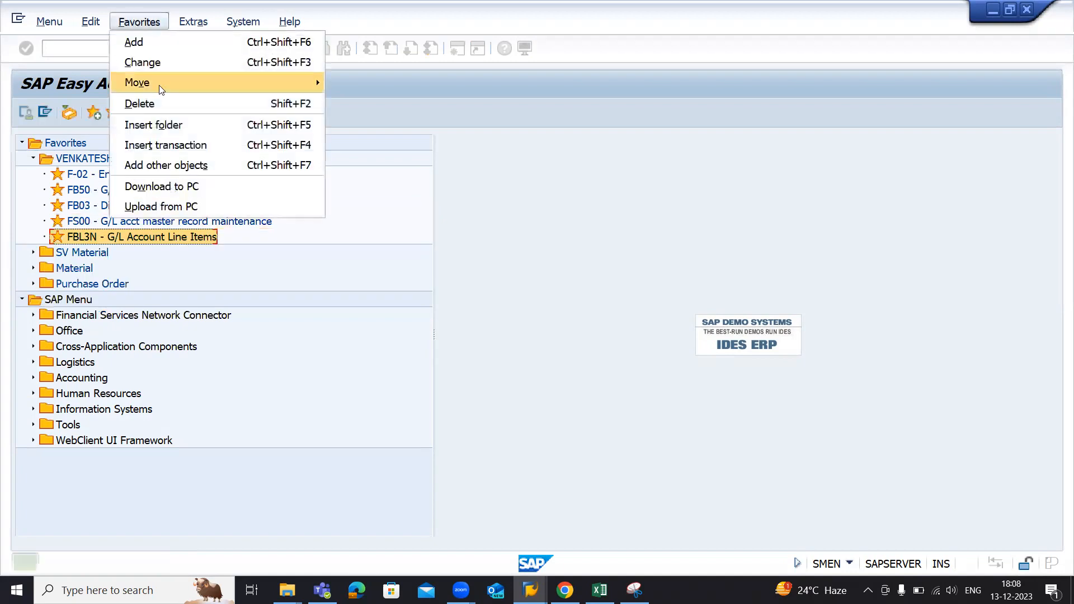
left_click(152, 145)
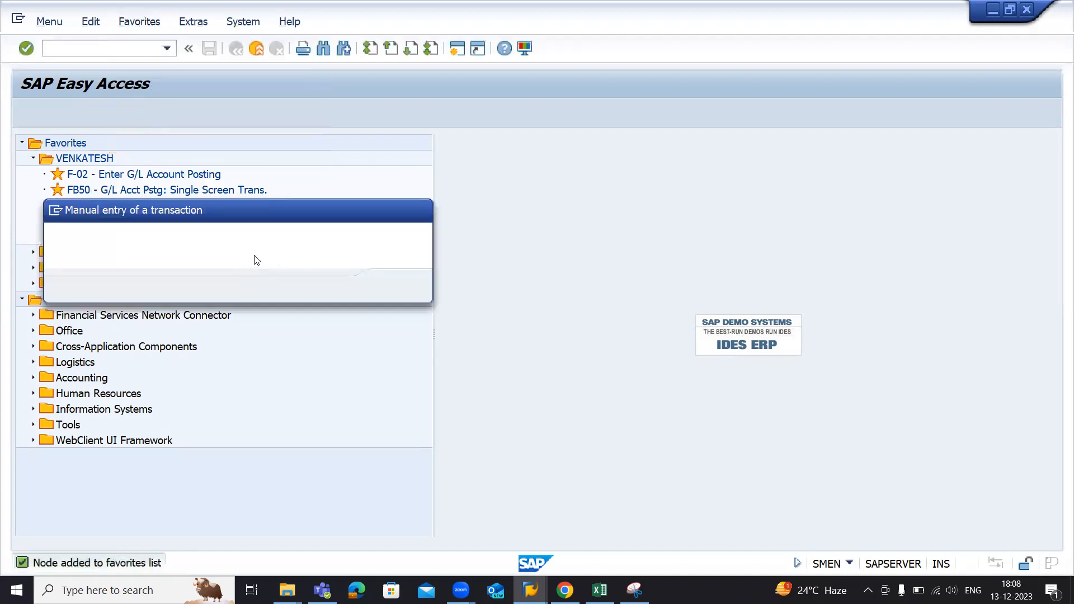
type("FS10N")
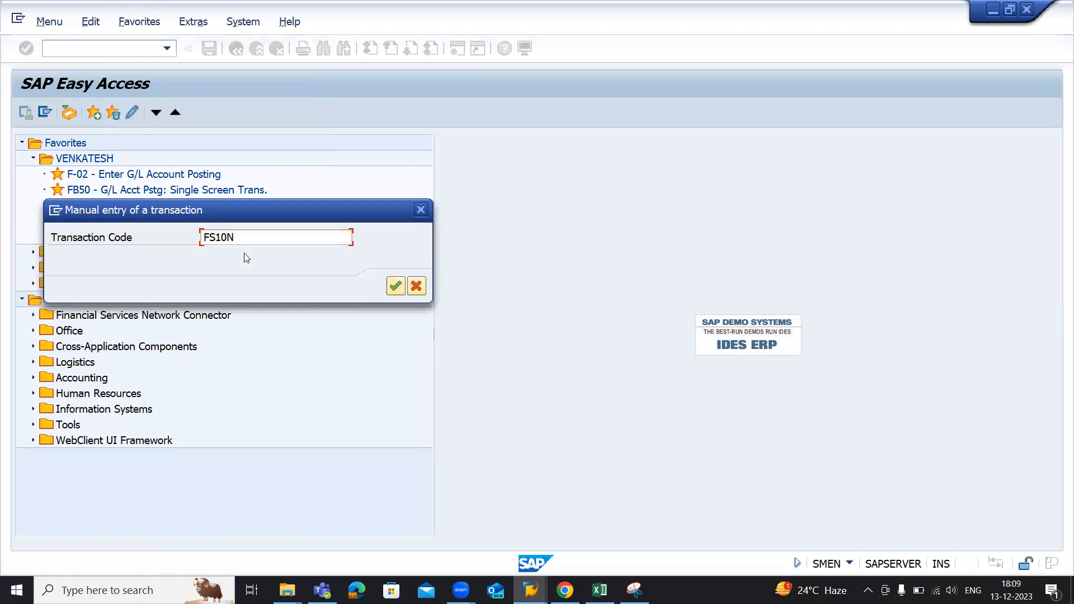
key("Return")
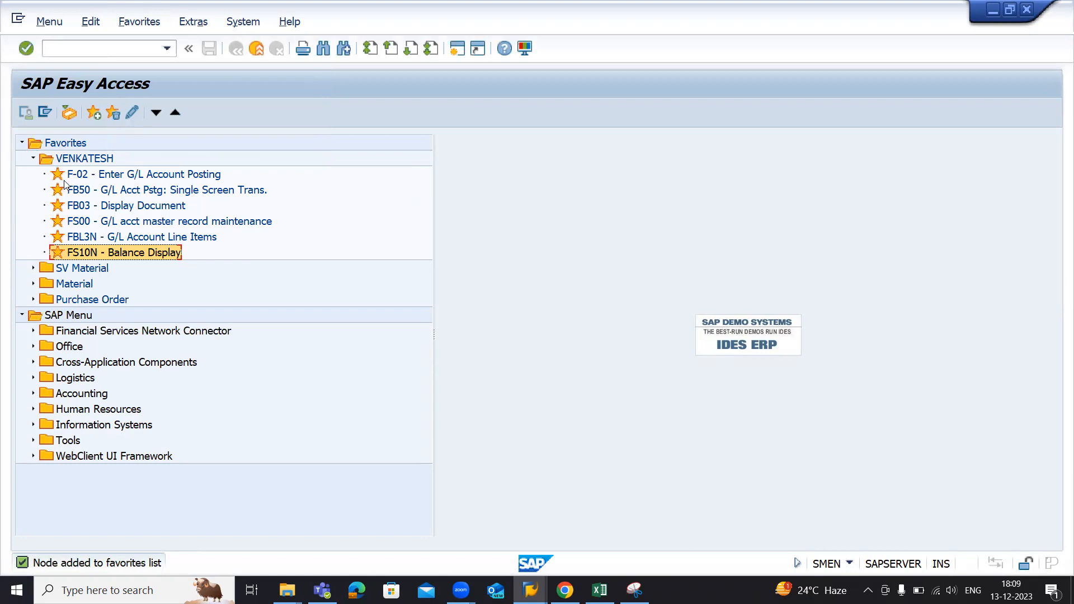
- Reorder the personal Favorites folder so that FS00 comes first, followed by F-02 and FB50
left_click(81, 222)
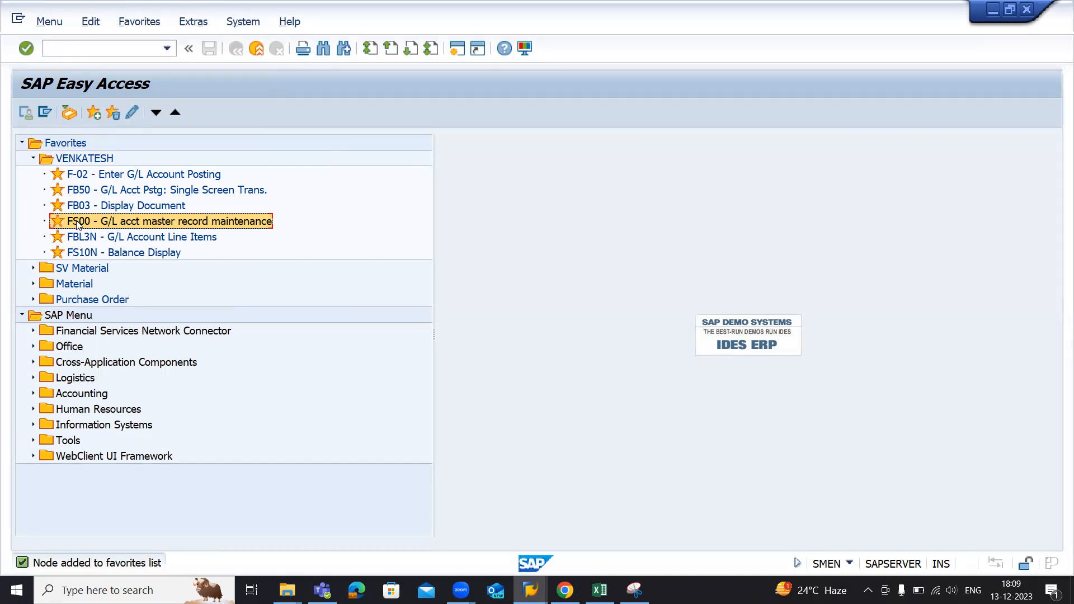
left_click_drag(77, 224, 69, 192)
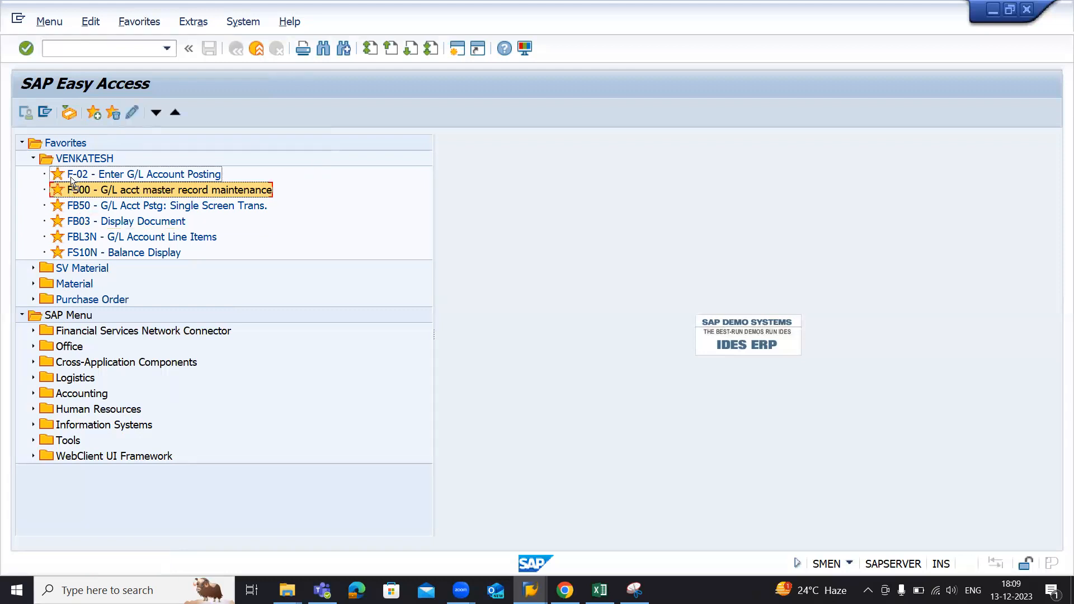
left_click_drag(100, 174, 105, 196)
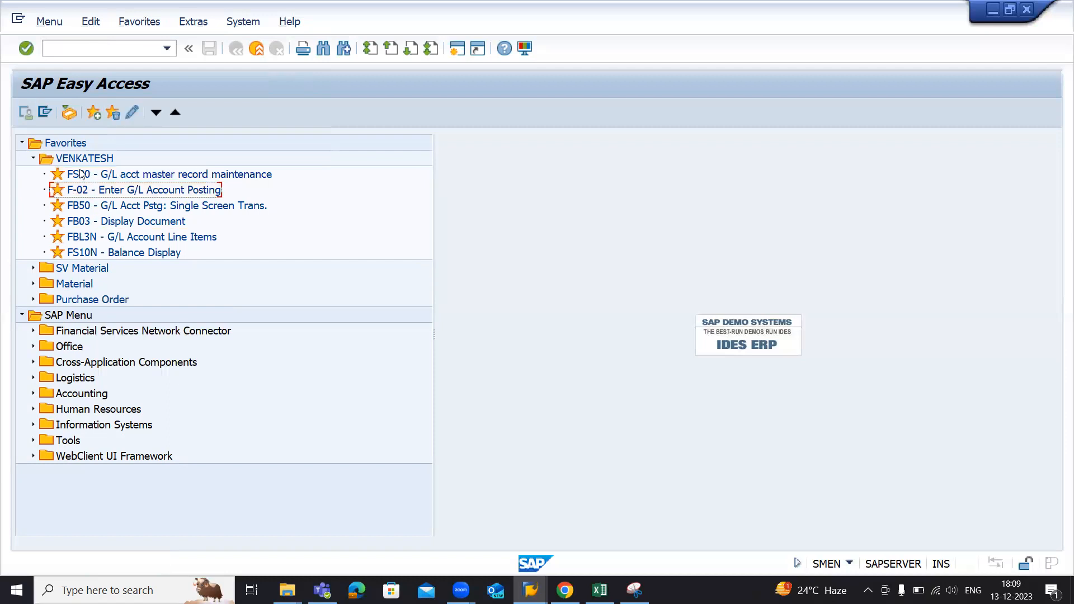
left_click(483, 281)
left_click(73, 159)
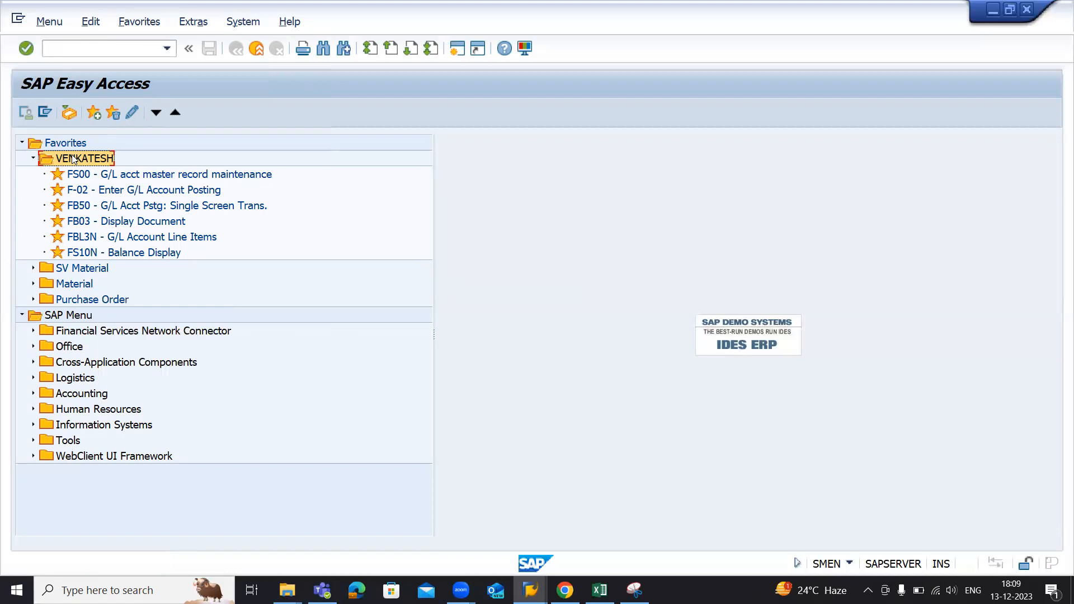
right_click(66, 160)
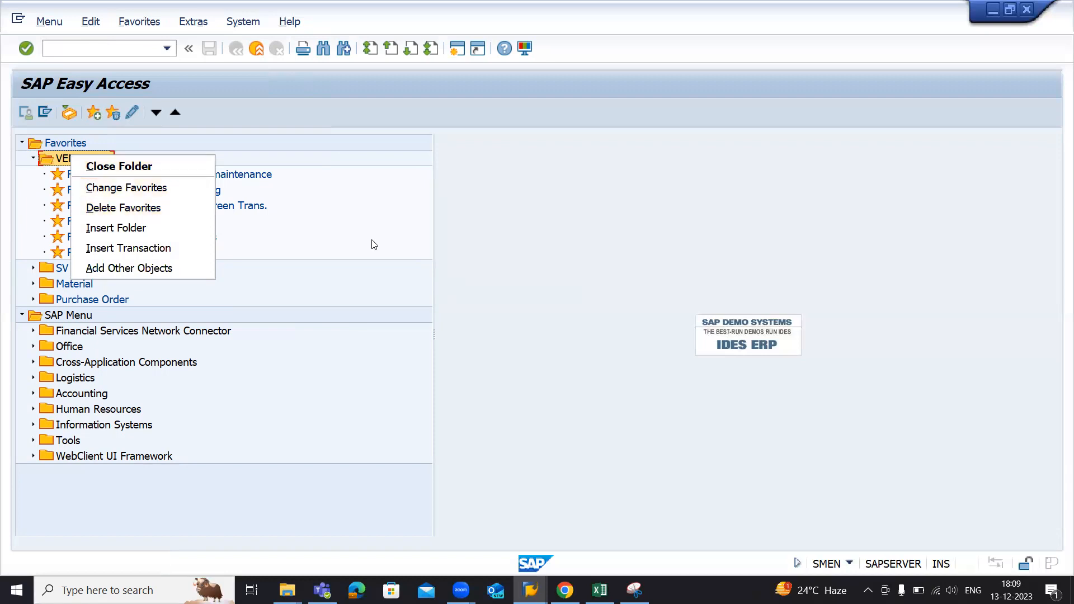
left_click(160, 143)
right_click(82, 160)
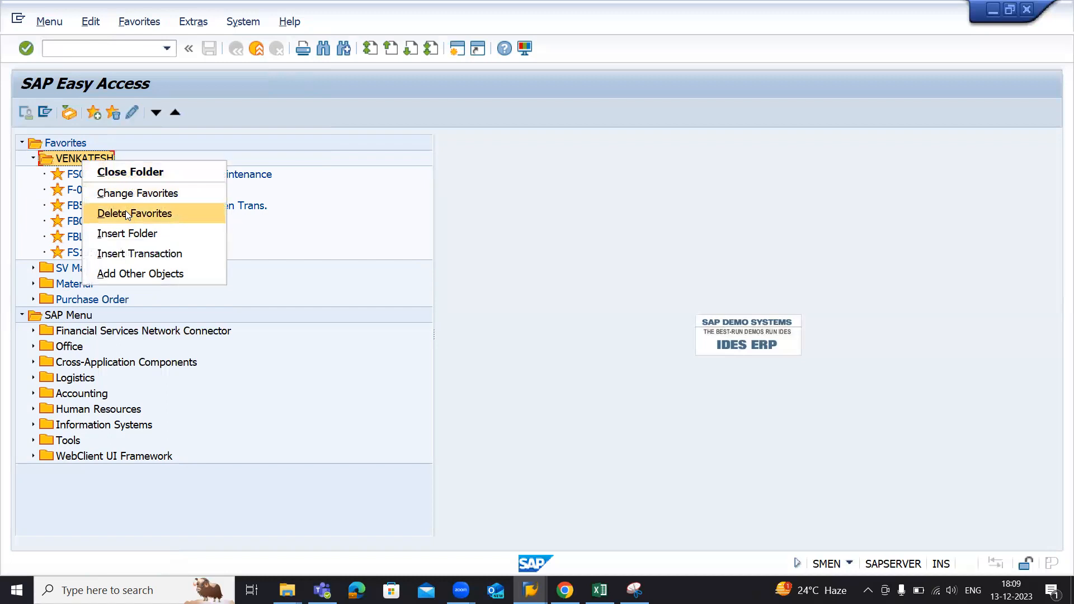
left_click(127, 214)
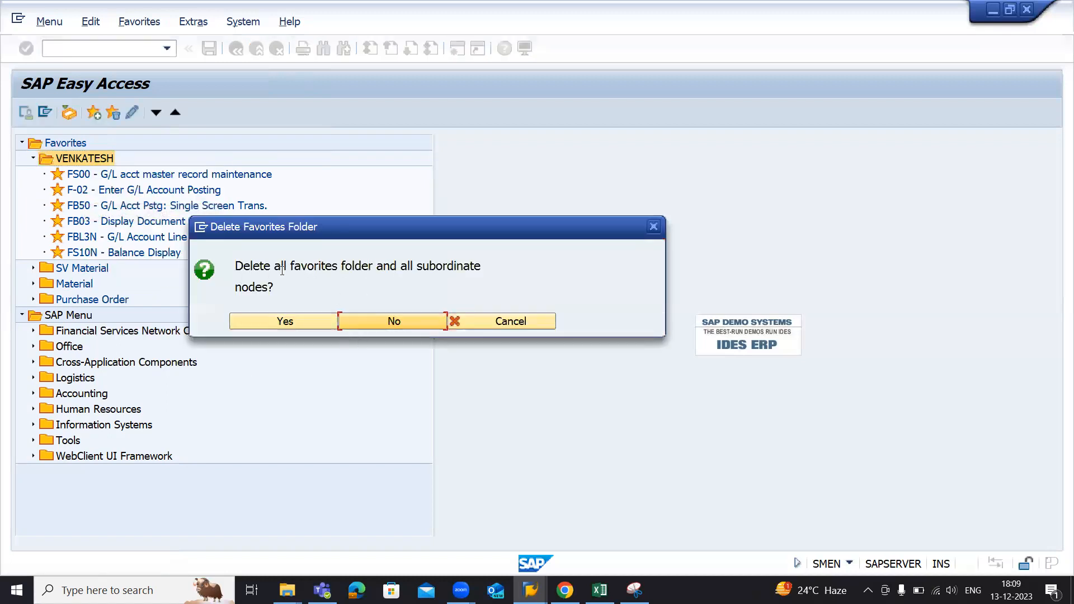
left_click(475, 315)
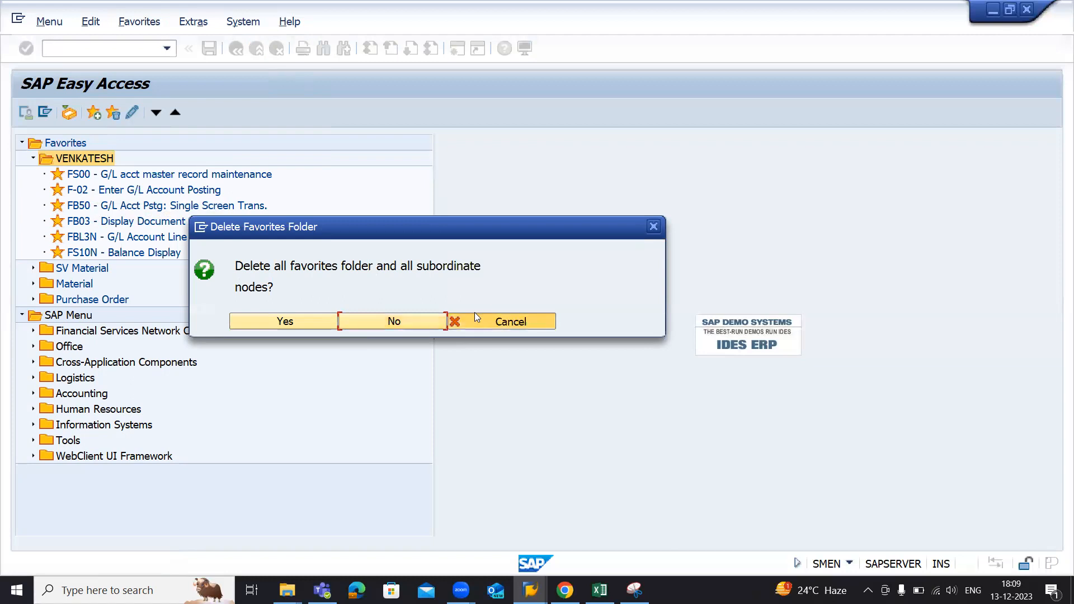
- Collapse the personal folder in Favorites and expand it again
left_click(88, 175)
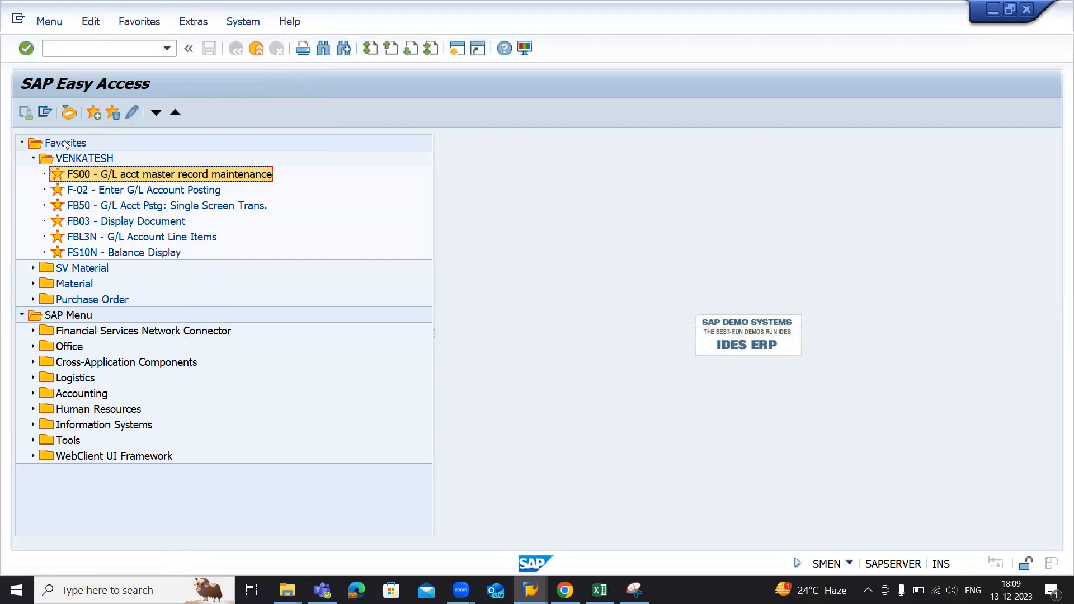
left_click(65, 144)
left_click(80, 158)
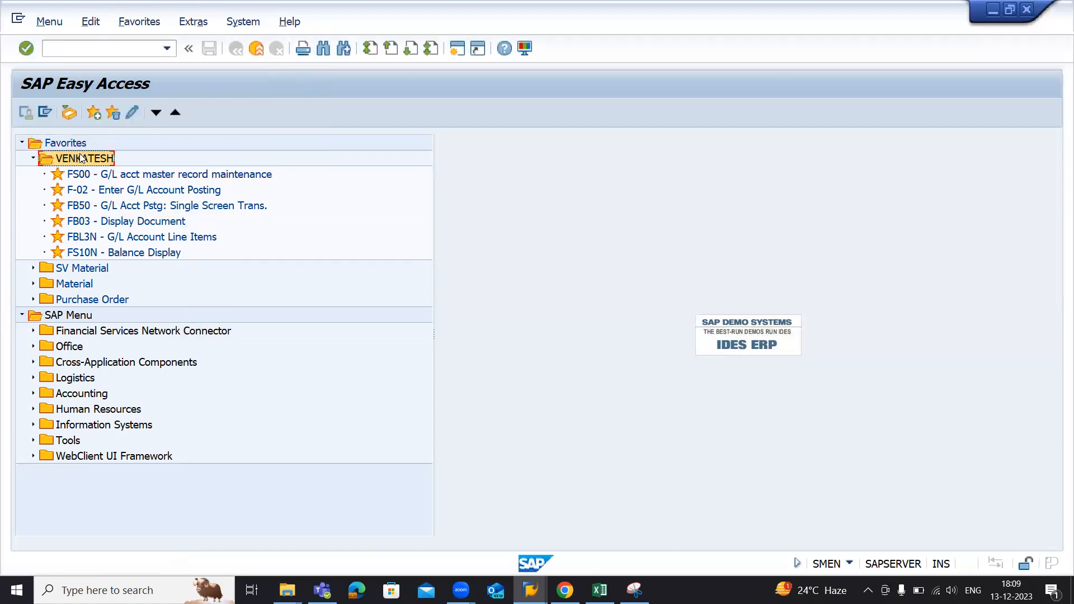
right_click(80, 158)
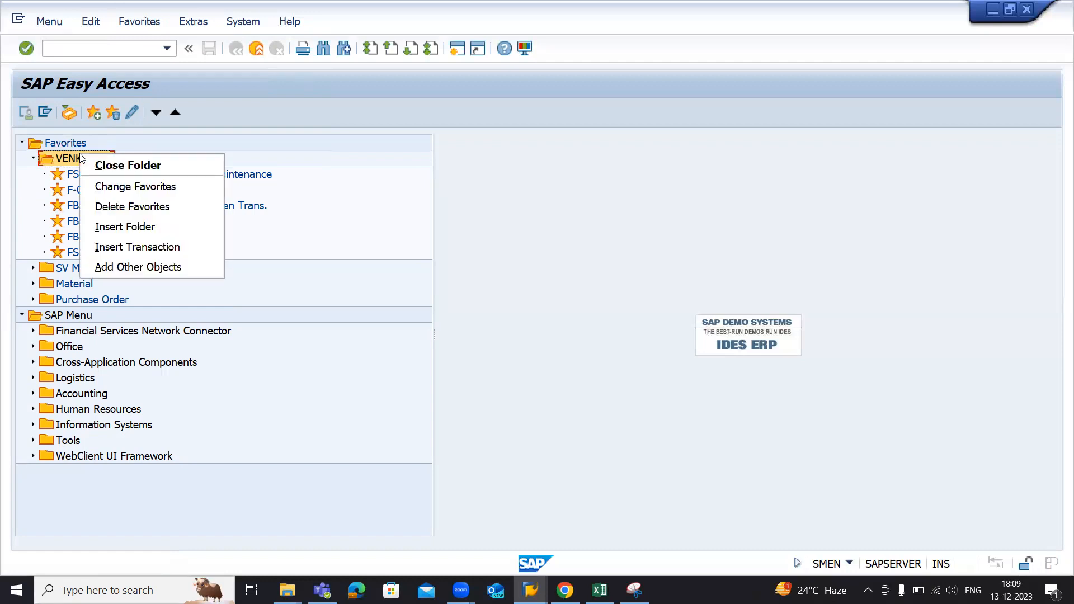
left_click(112, 165)
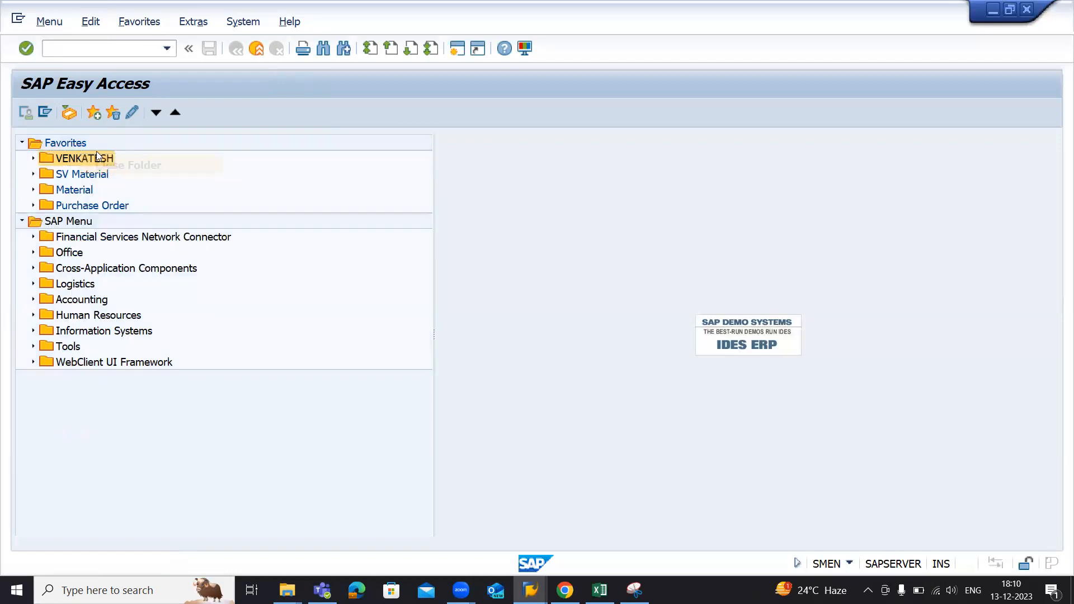
left_click(45, 161)
right_click(72, 158)
left_click(92, 169)
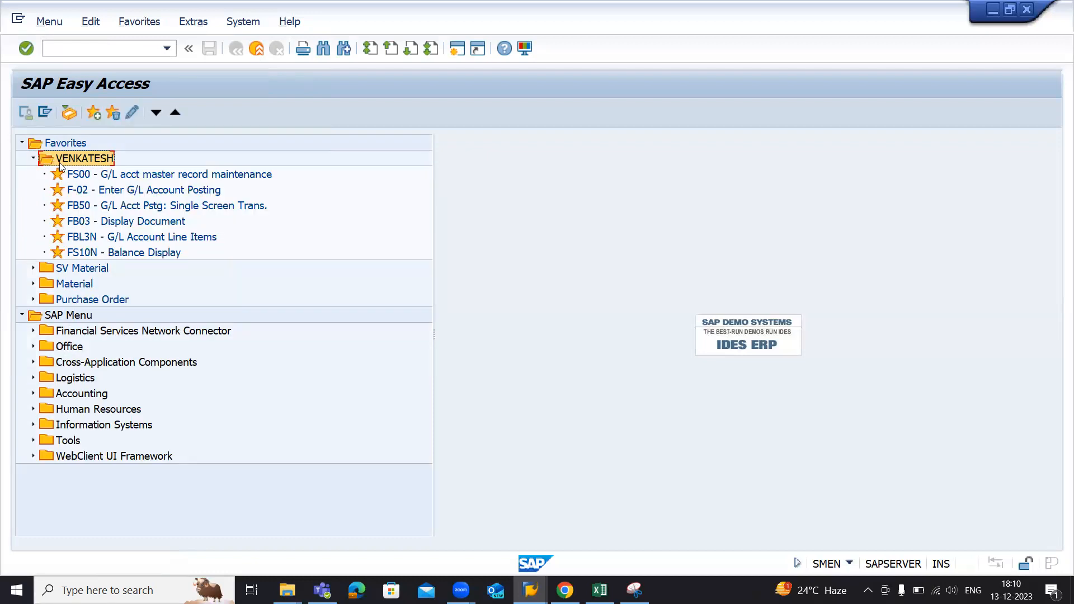
- Delete the personal folder with all its subordinate transactions from Favorites
right_click(92, 159)
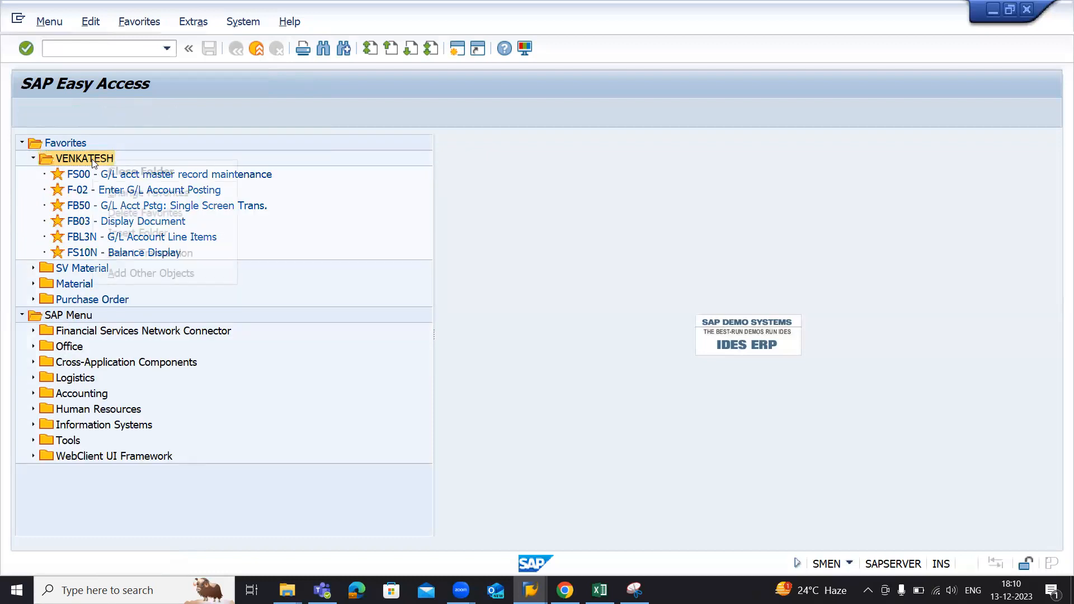
left_click(132, 215)
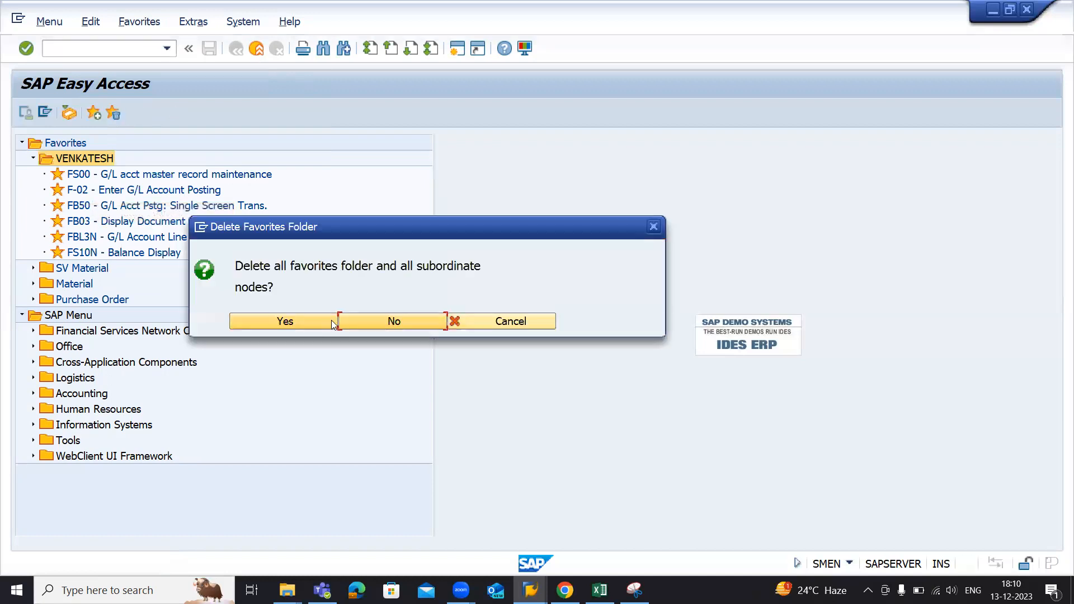
left_click(306, 319)
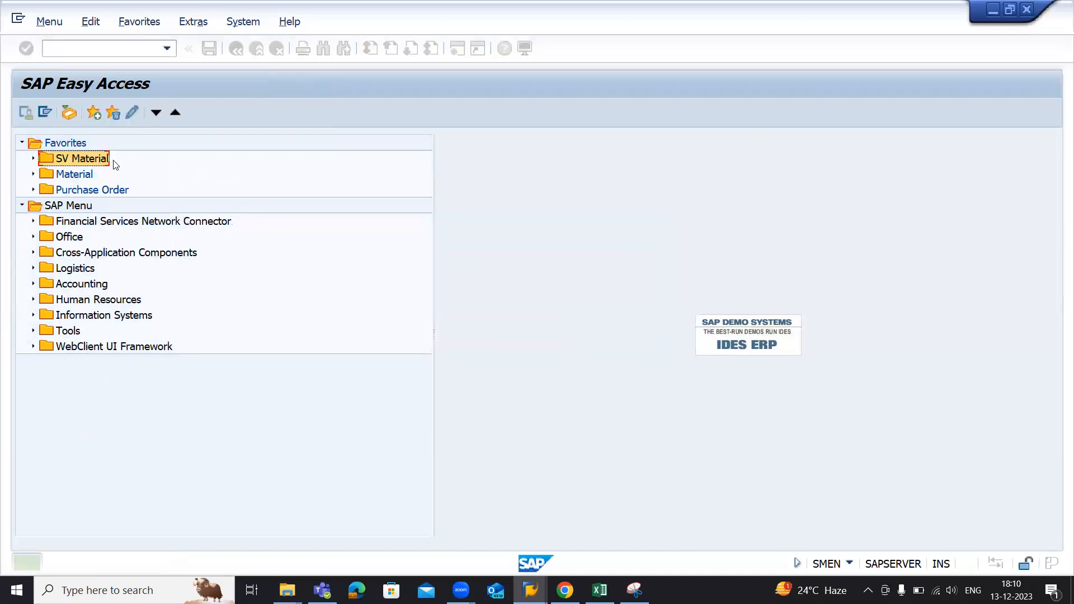